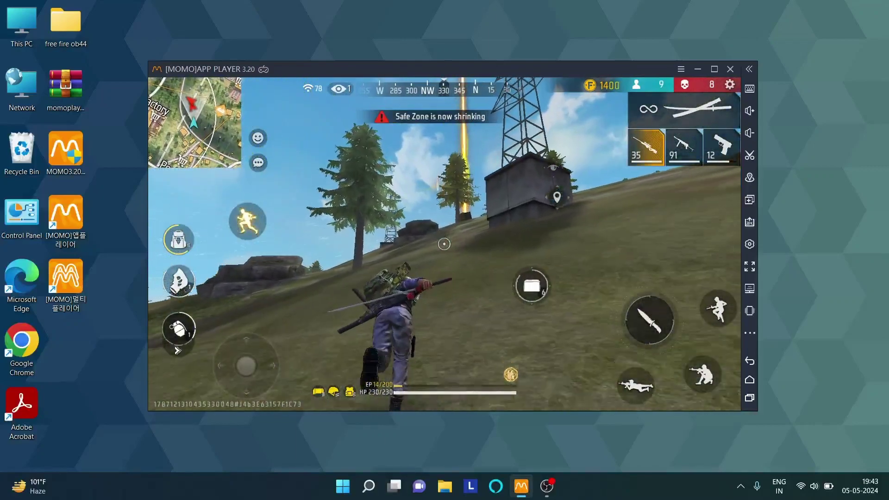
- Cycle between knife, sniper and SMG with keys 1, 2 and 3, then fire the SMG at the enemy
key("1")
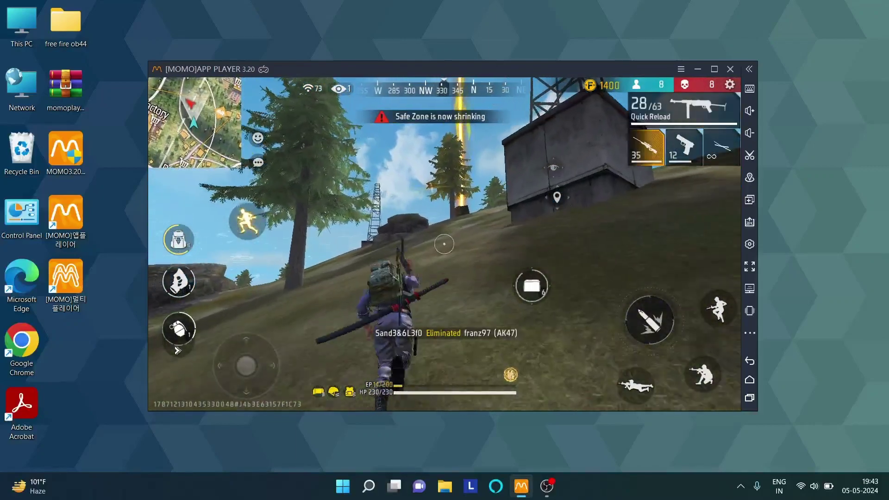
key("2")
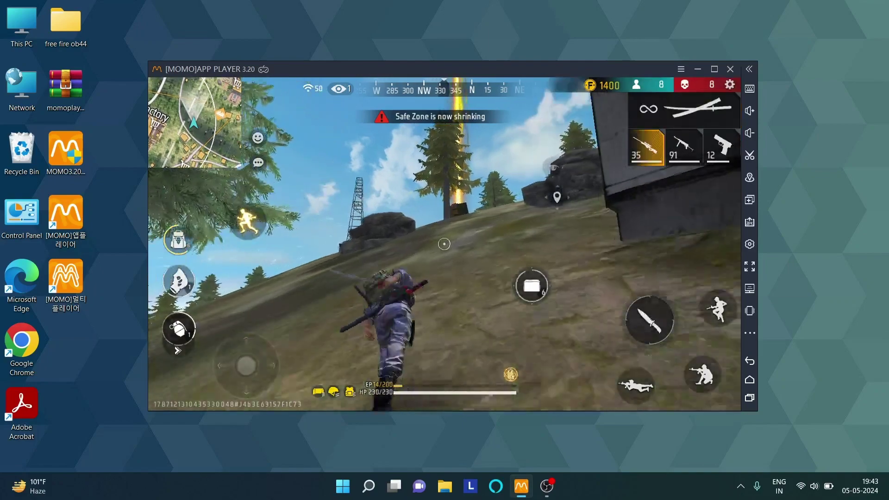
key("1")
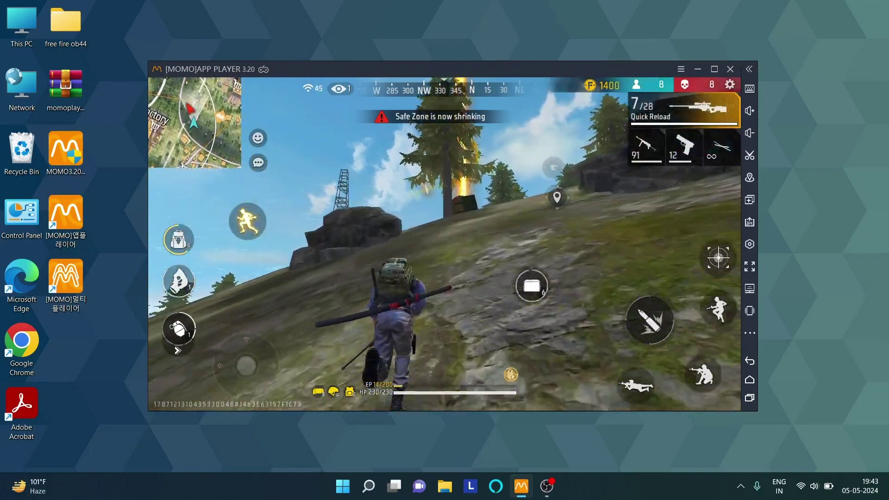
key("3")
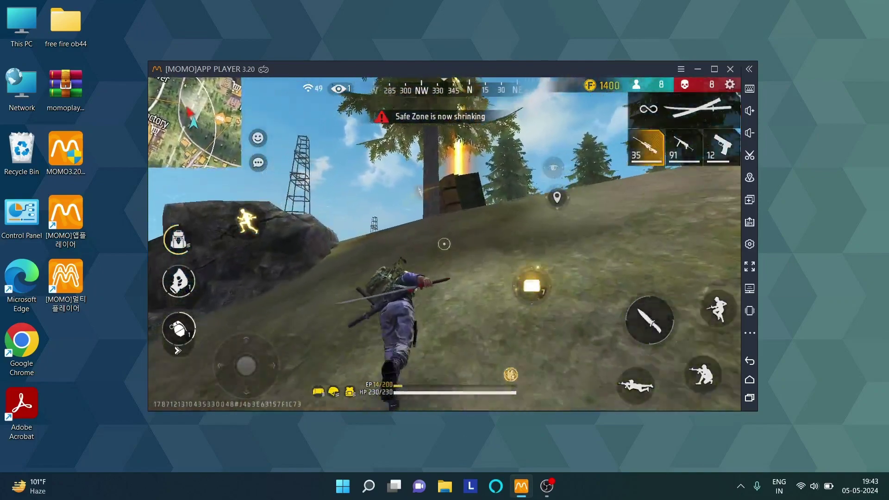
key("1")
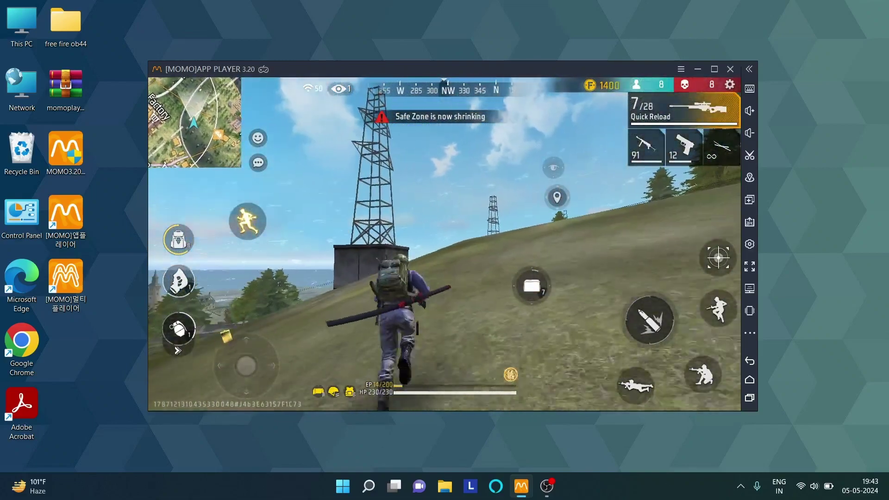
key("1")
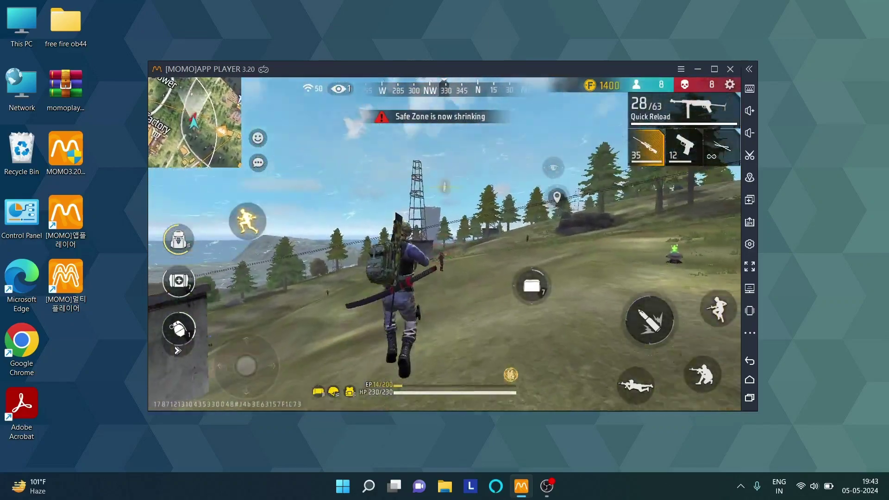
left_click(444, 244)
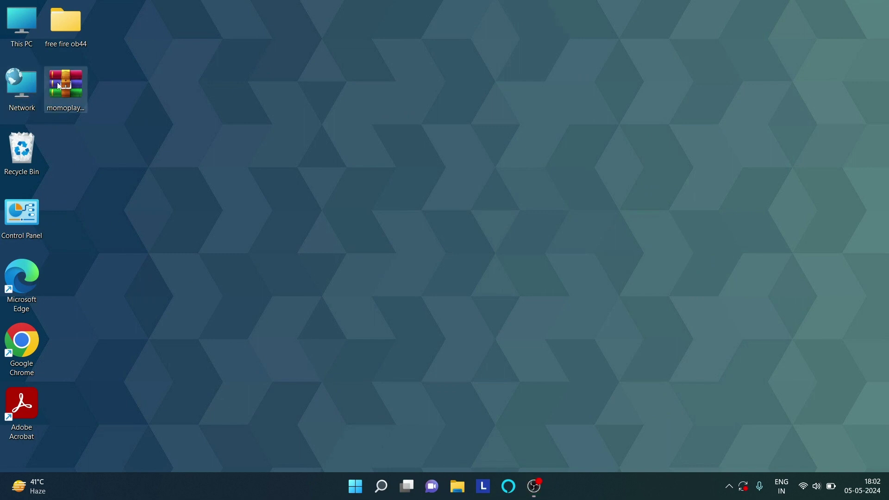
- Extract momoplayer.3.20.zip onto the desktop with WinRAR's Extract Here
left_click_drag(69, 90, 99, 117)
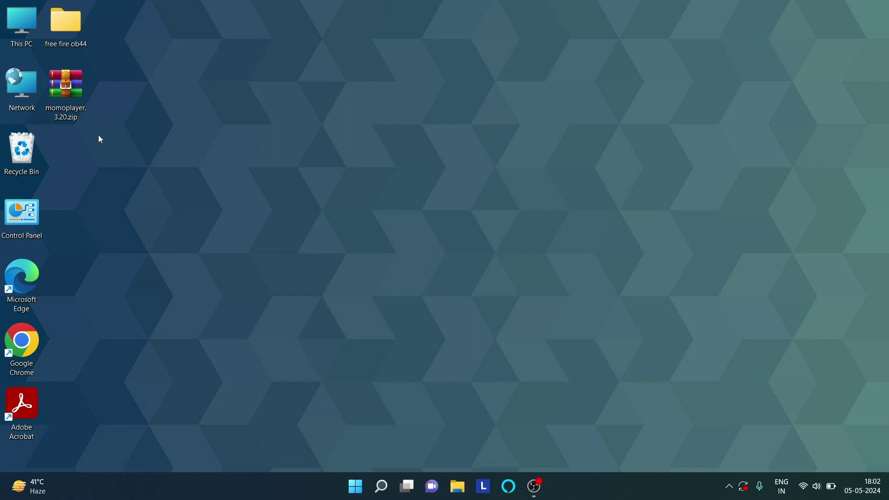
right_click(68, 85)
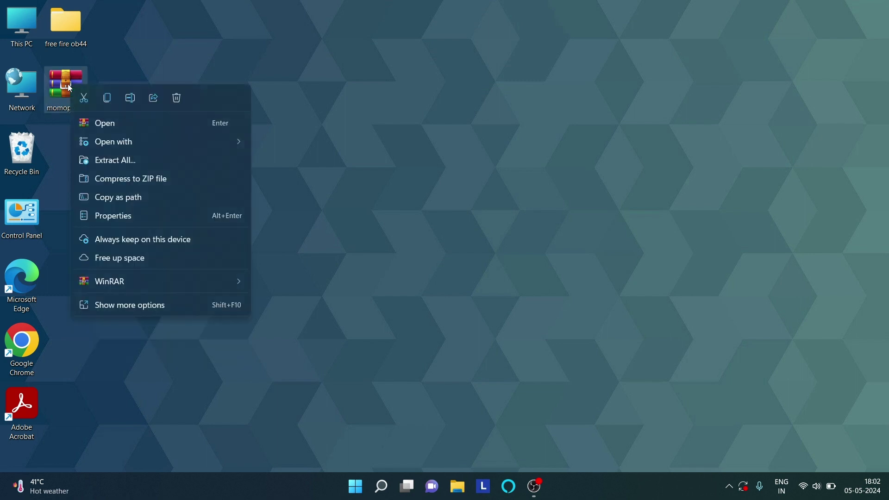
mouse_move(133, 280)
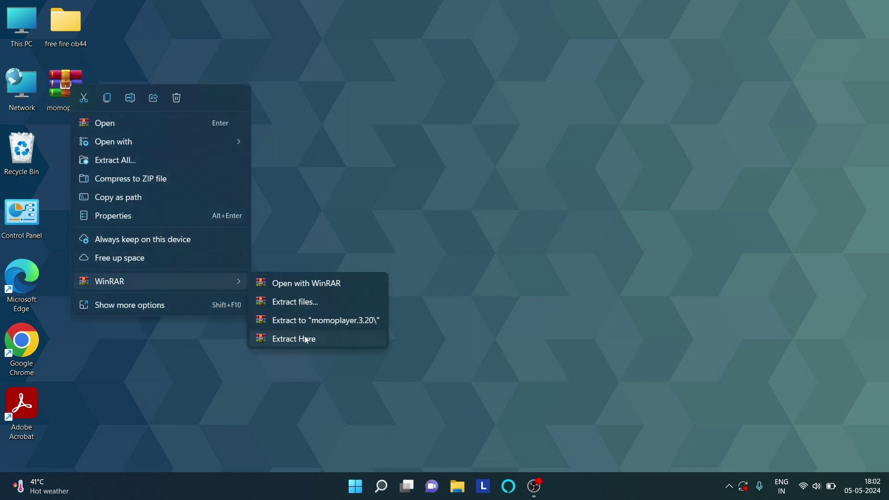
left_click(301, 337)
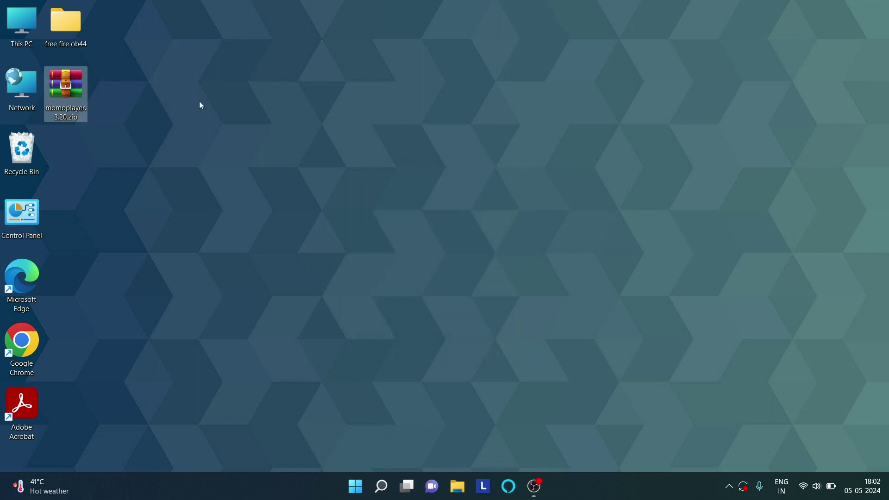
- Refresh the desktop and move the MOMO3.20.exe icon below the archive
right_click(216, 130)
left_click(222, 143)
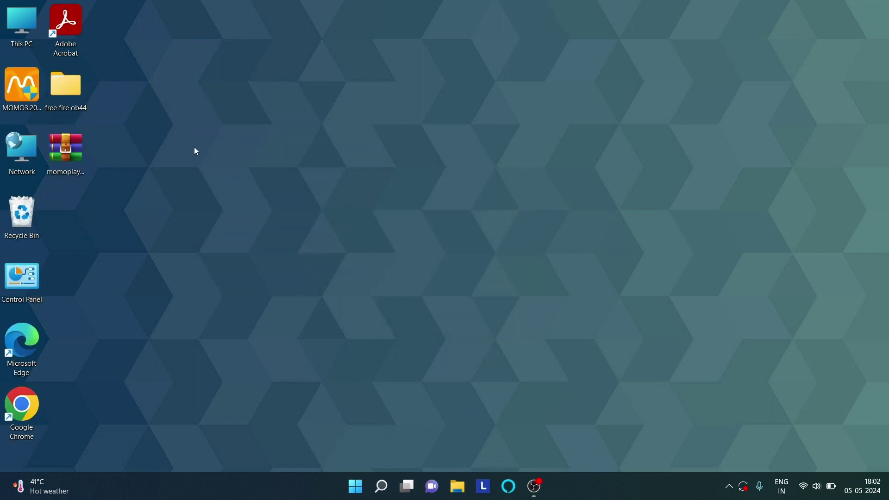
left_click_drag(22, 88, 139, 190)
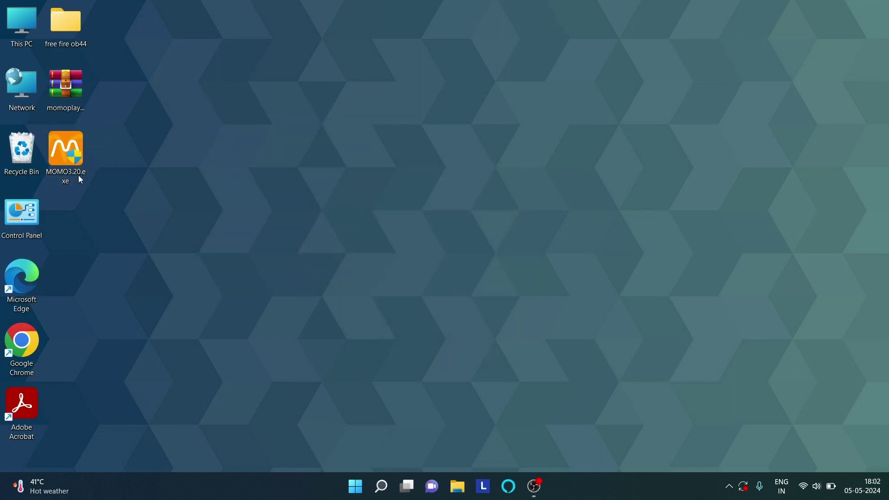
- Run MOMO3.20.exe as administrator and reveal the custom install location options
right_click(67, 136)
left_click(115, 190)
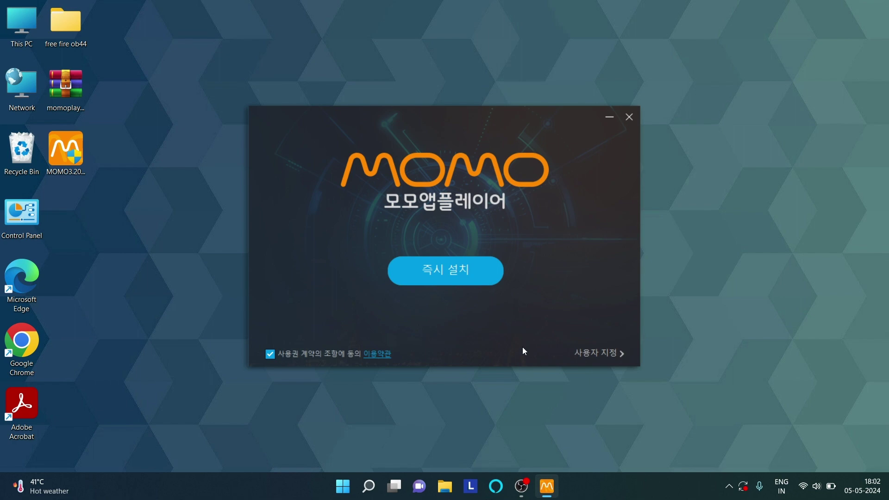
left_click(612, 355)
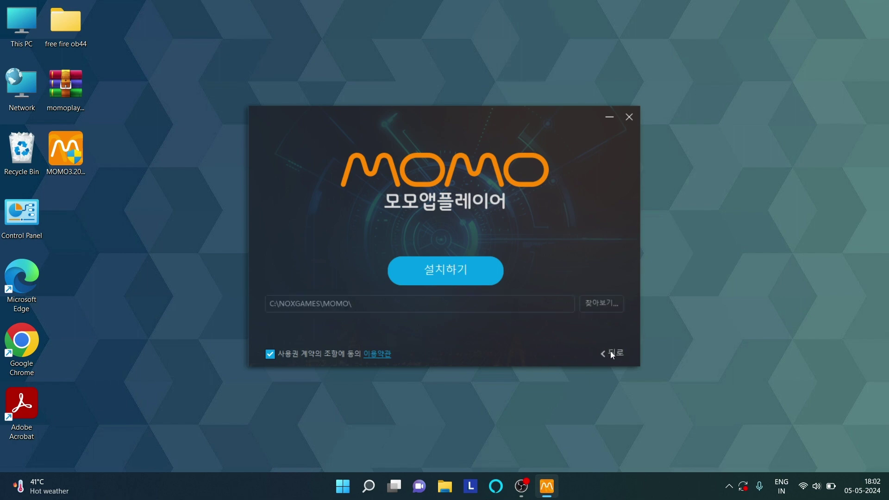
left_click_drag(401, 307, 270, 306)
left_click(400, 319)
- Set the install folder to a newly created C:\momo player folder
left_click(590, 303)
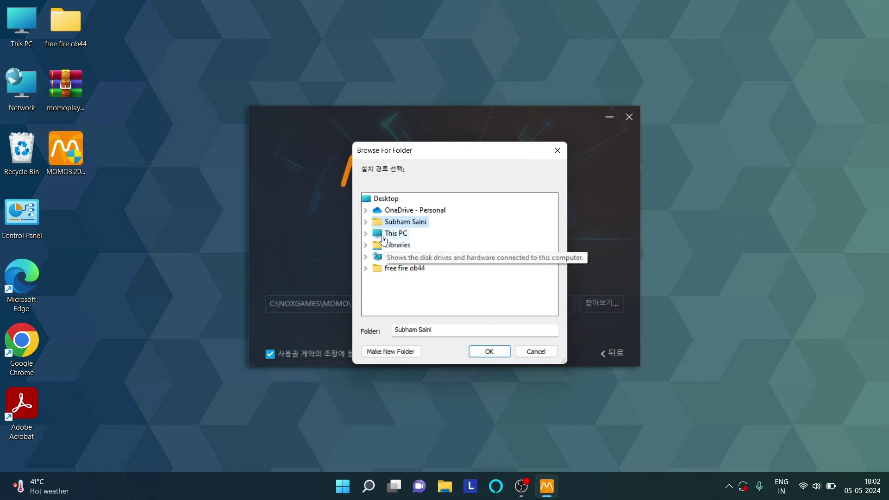
double_click(394, 233)
double_click(395, 303)
left_click(390, 352)
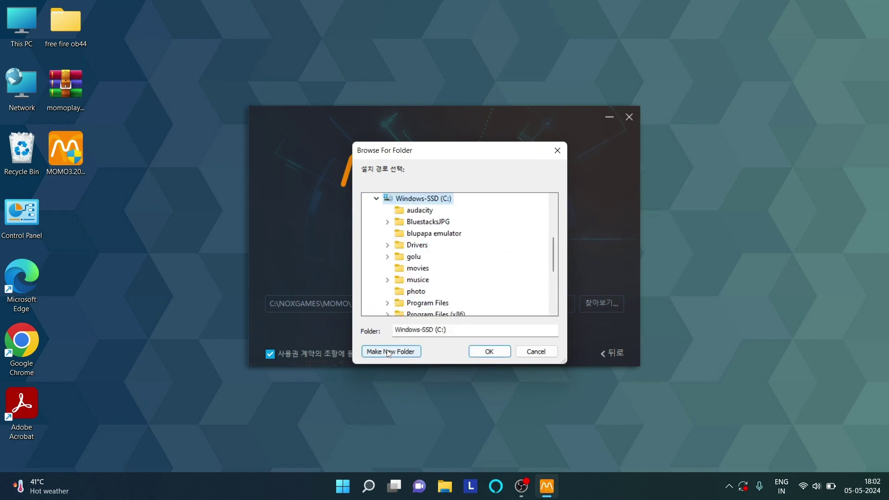
type("momo player")
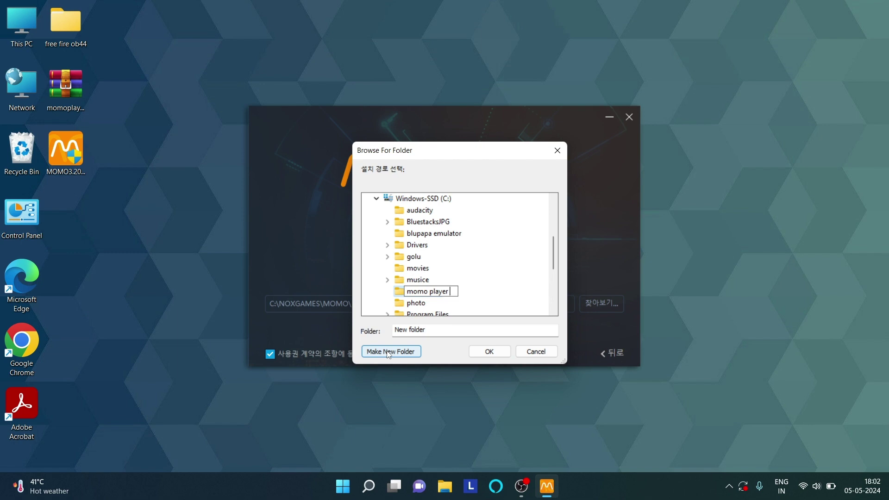
key("Return")
key("Return")
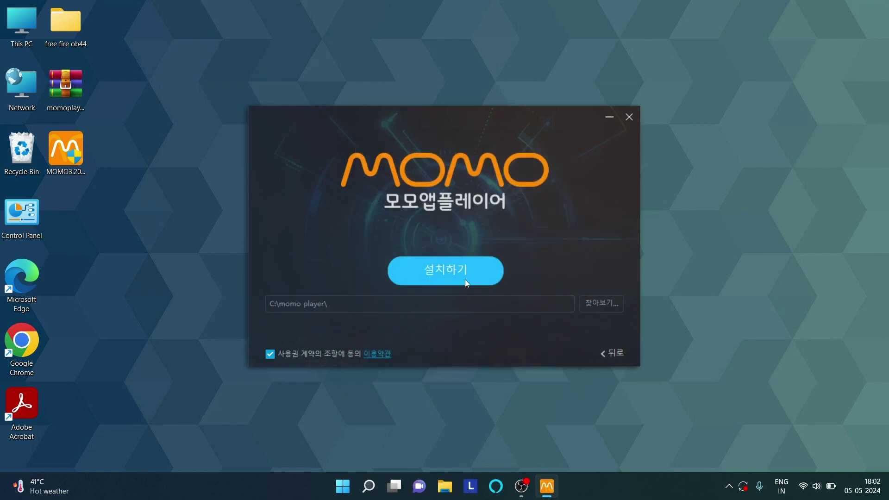
- Install the player, move the [MOMO]멀티플레이어 desktop shortcut, then launch the player
left_click(448, 273)
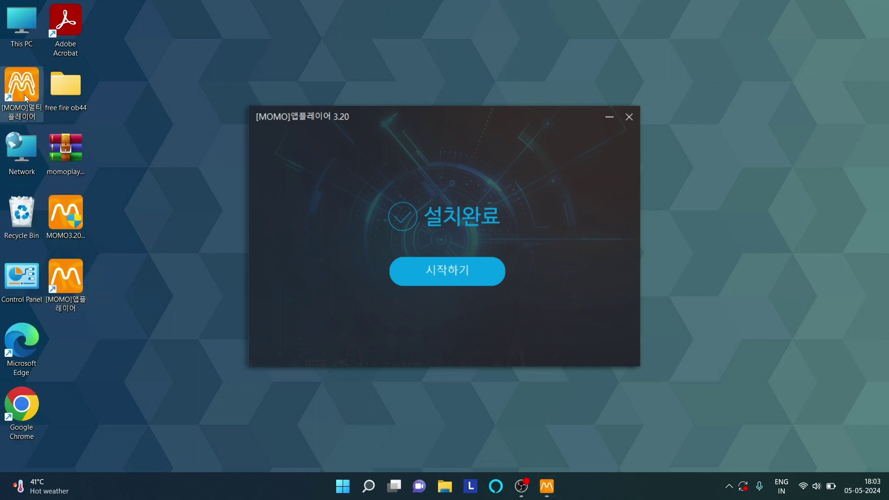
left_click_drag(26, 98, 121, 293)
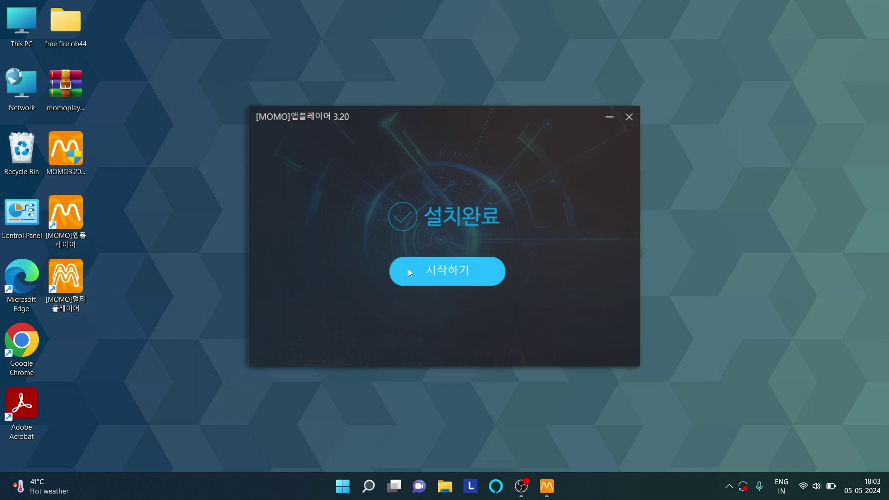
left_click(454, 271)
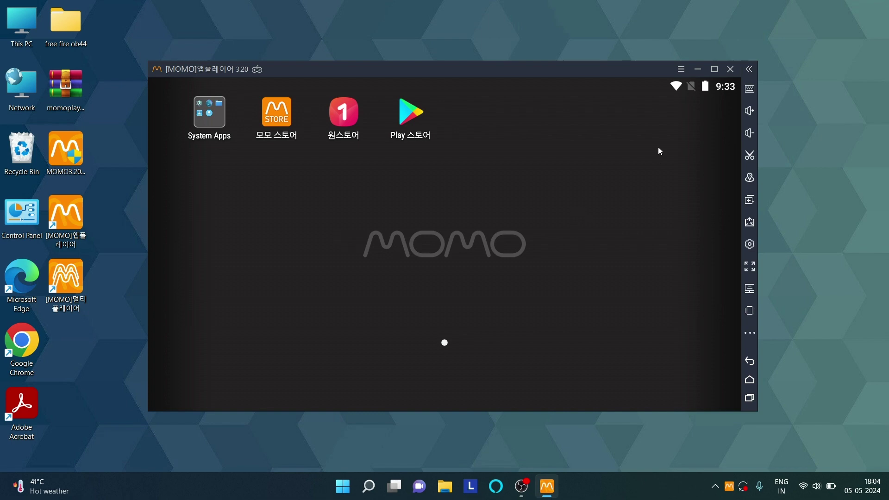
- Open the emulator settings and browse its pages, ending on general settings
left_click(681, 70)
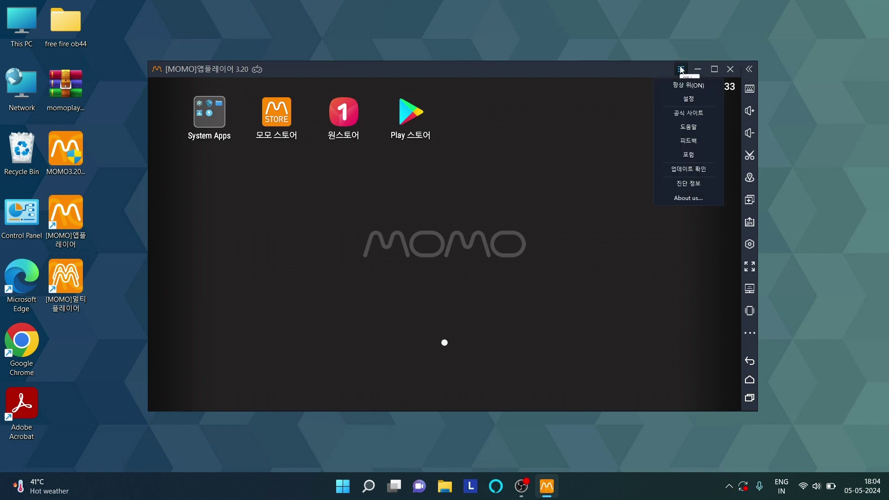
left_click(691, 100)
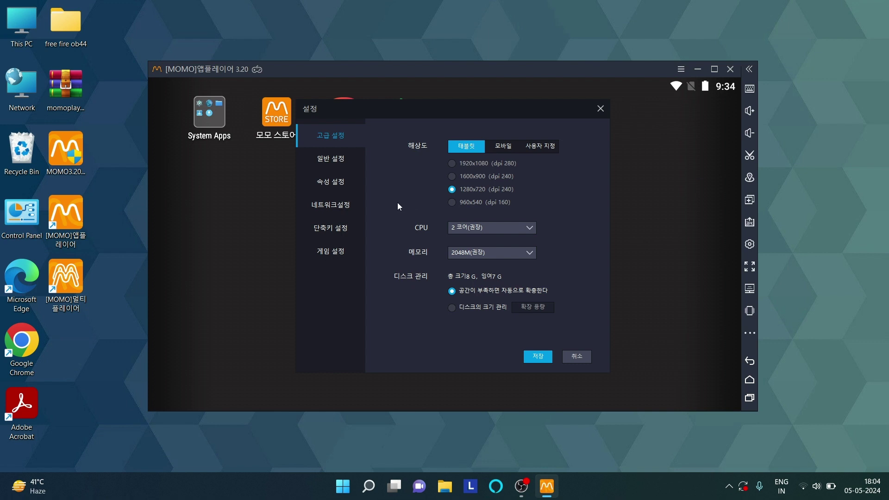
left_click(326, 206)
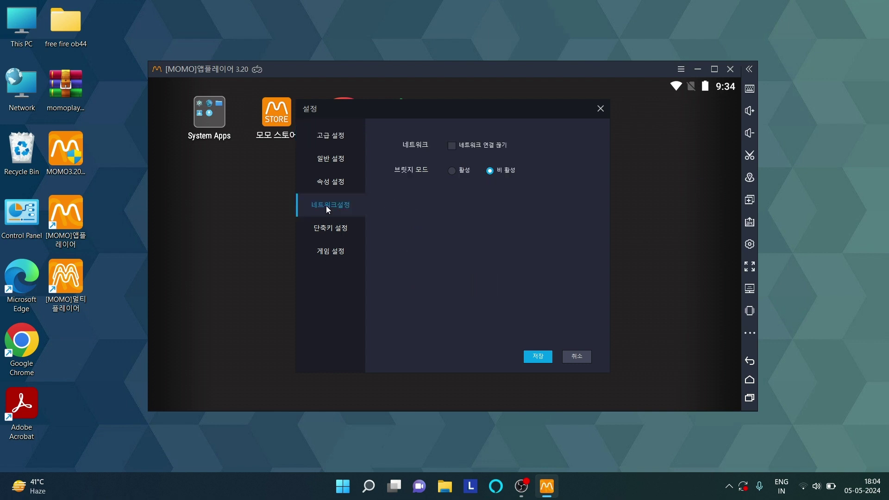
left_click(329, 224)
left_click(329, 186)
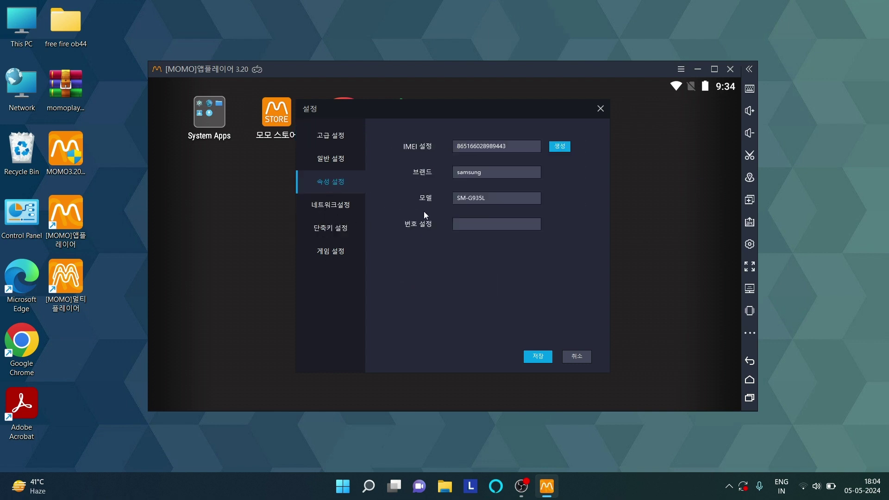
left_click(318, 159)
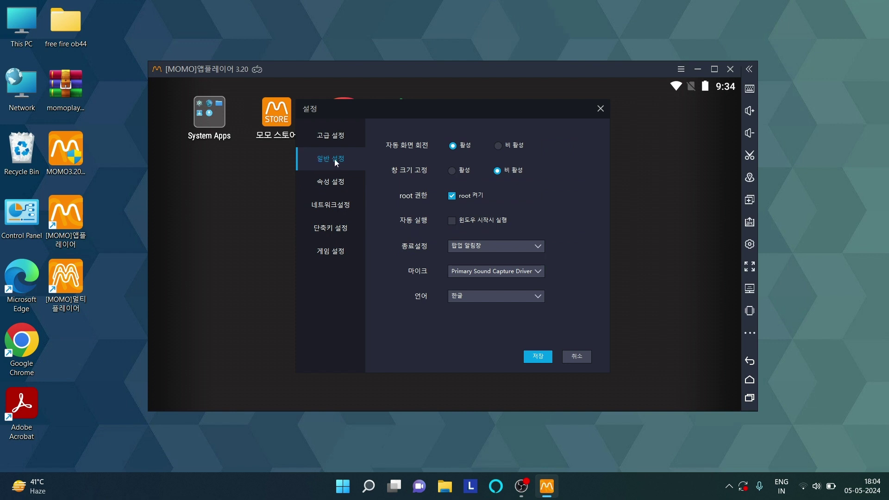
- Set the interface language to English, save, and restart the player
left_click(485, 299)
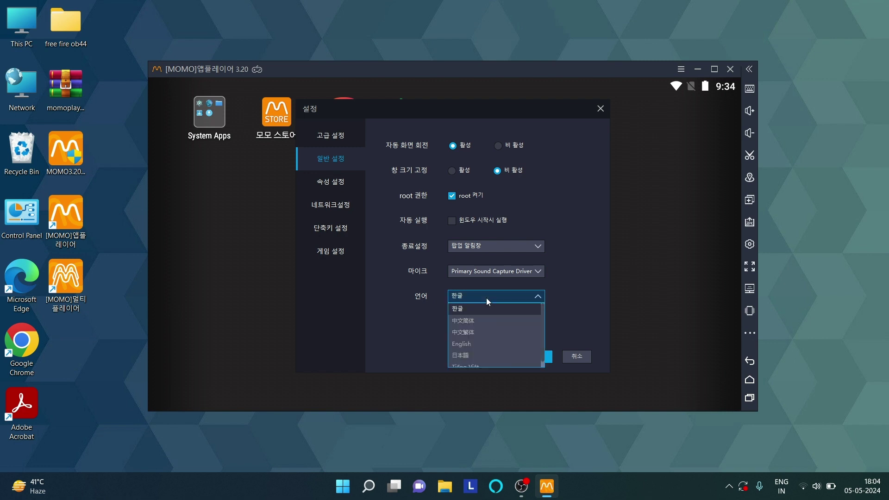
left_click(479, 344)
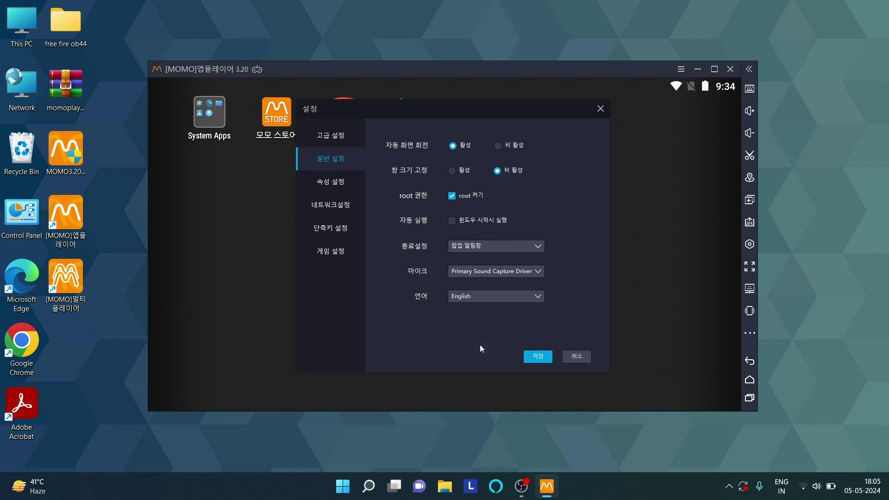
left_click(541, 359)
left_click(516, 268)
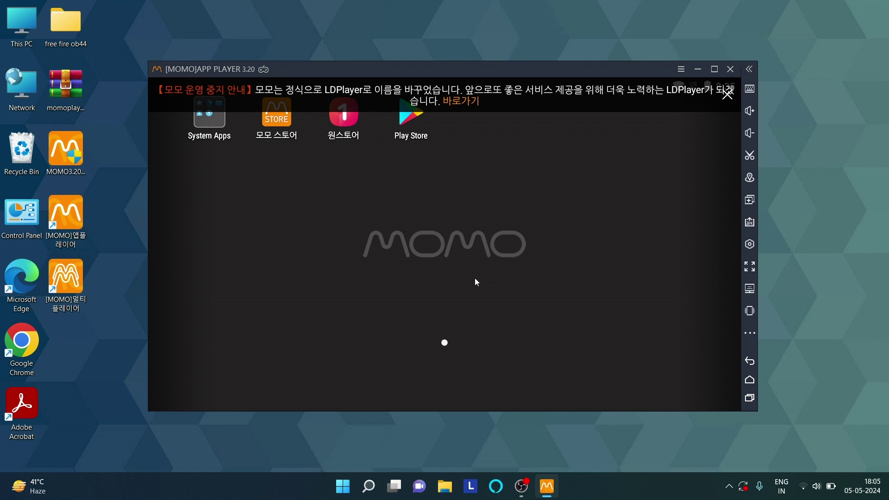
- Close the LDPlayer rename notice banner on the home screen
left_click(729, 96)
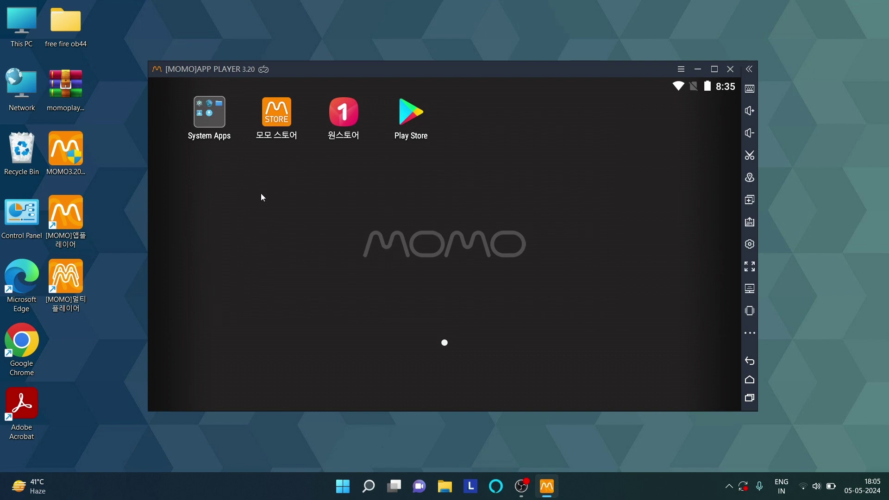
- Open Android Settings from System Apps and list all installed apps
left_click(209, 113)
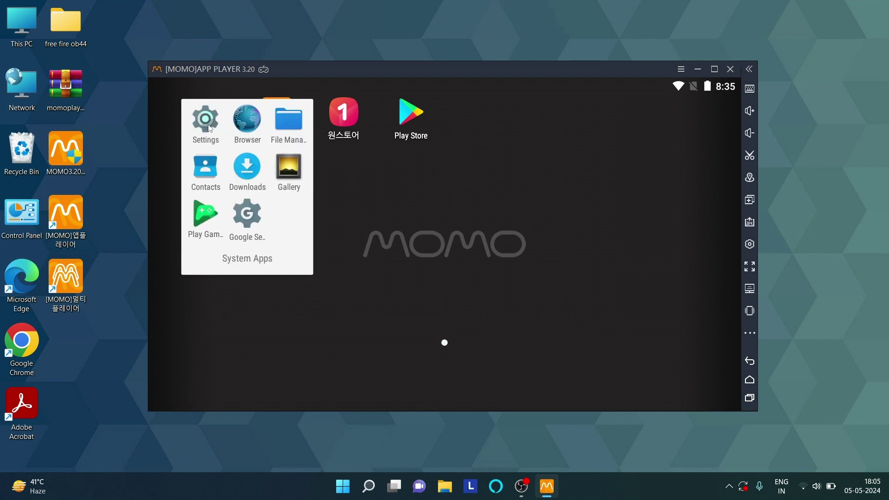
left_click(209, 130)
scroll(390, 319, "down", 2)
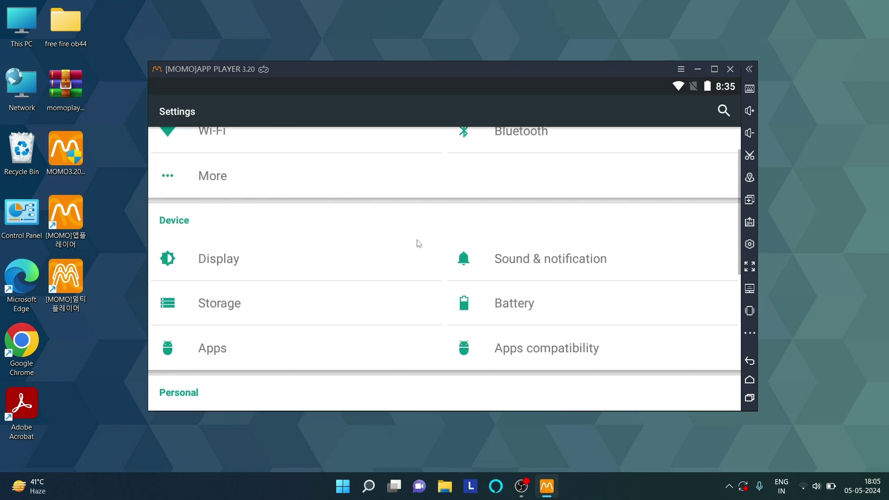
left_click(278, 305)
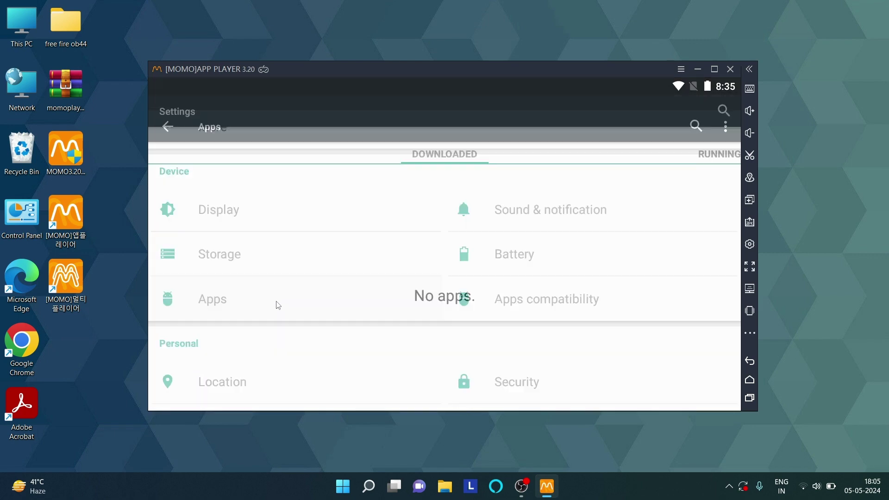
left_click(716, 140)
left_click(656, 138)
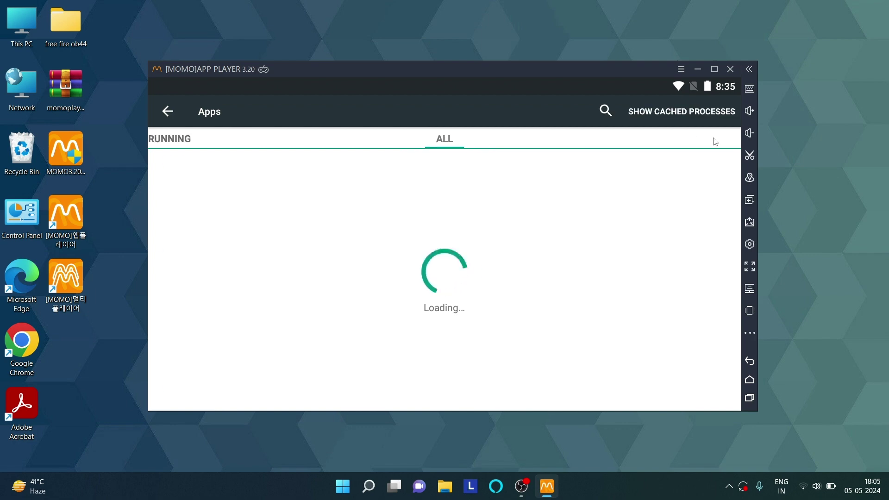
scroll(476, 292, "down", 15)
scroll(464, 314, "down", 8)
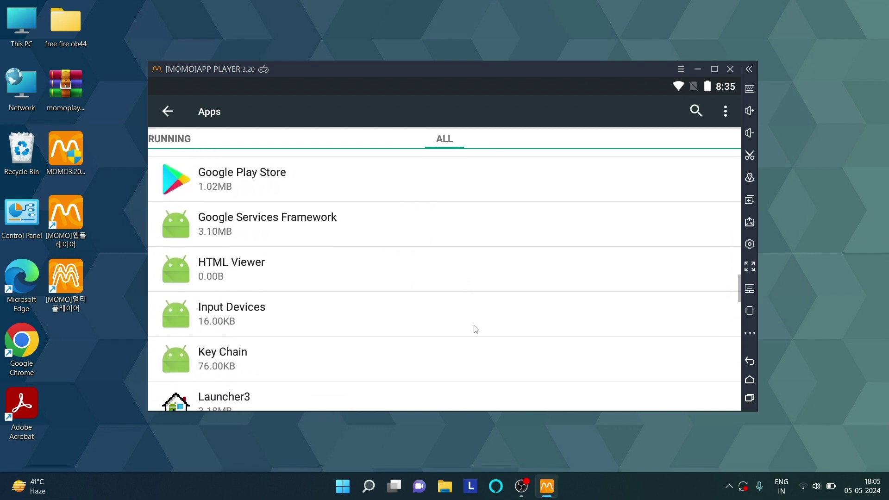
scroll(474, 330, "up", 2)
scroll(304, 271, "down", 6)
scroll(363, 222, "down", 10)
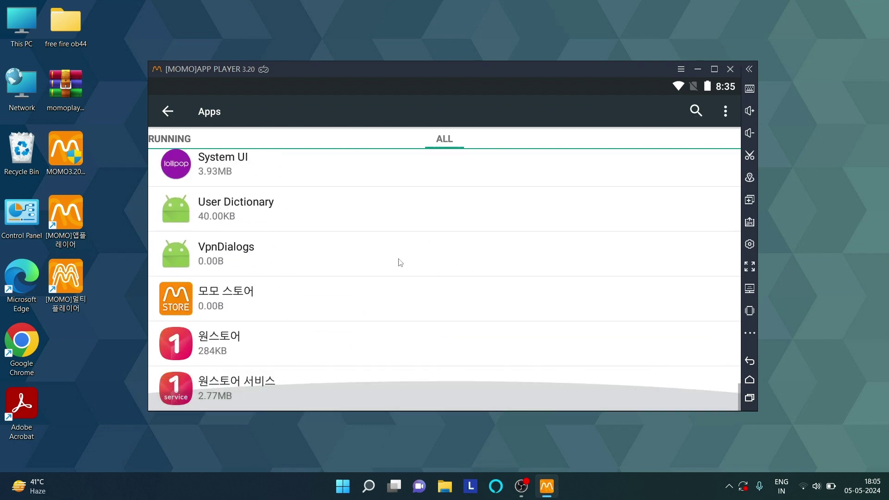
- Clear data, force stop and disable 원스토어 서비스
left_click(300, 388)
scroll(353, 294, "down", 3)
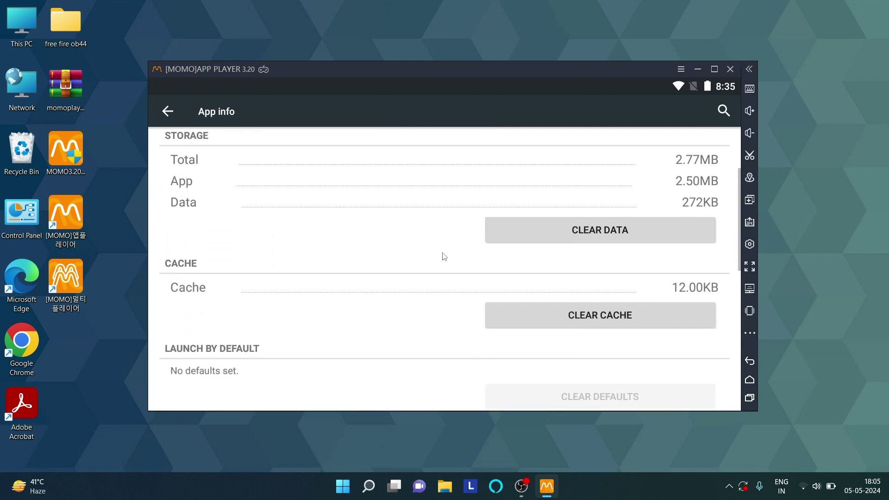
left_click(538, 218)
left_click(561, 288)
left_click(281, 190)
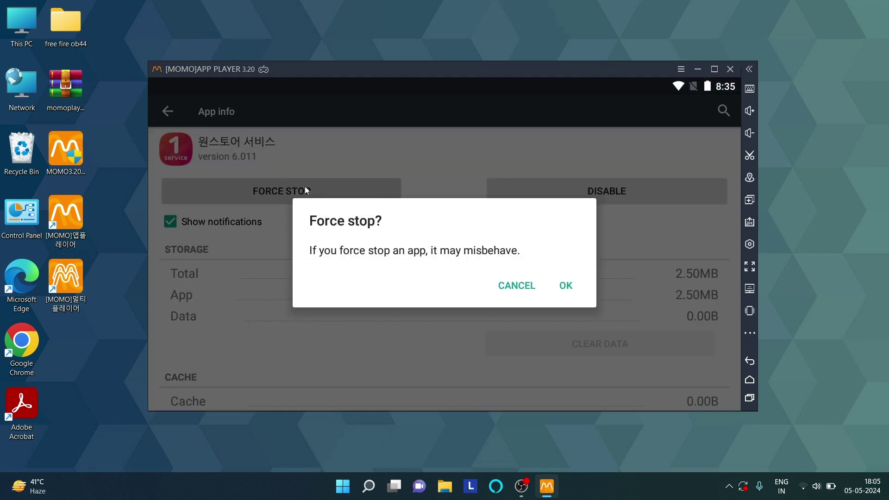
left_click(564, 284)
left_click(601, 191)
left_click(565, 289)
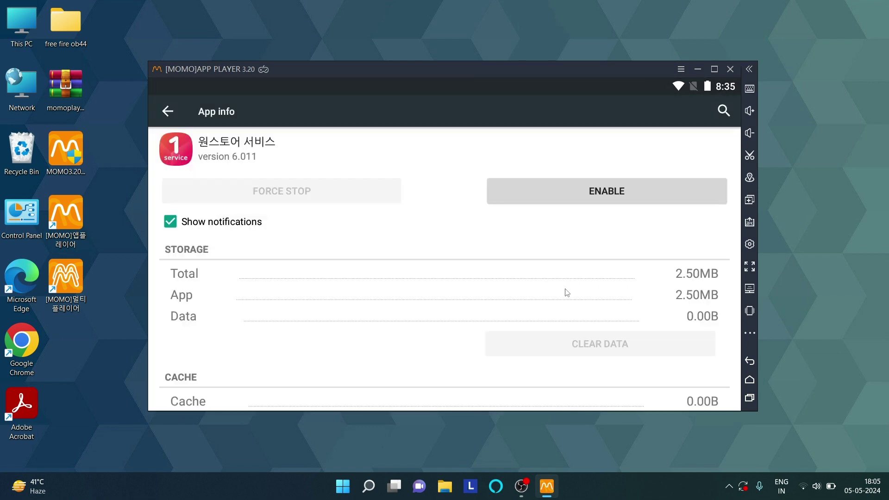
left_click(749, 360)
- Clear data, force stop and disable 원스토어
left_click(301, 389)
scroll(562, 276, "down", 4)
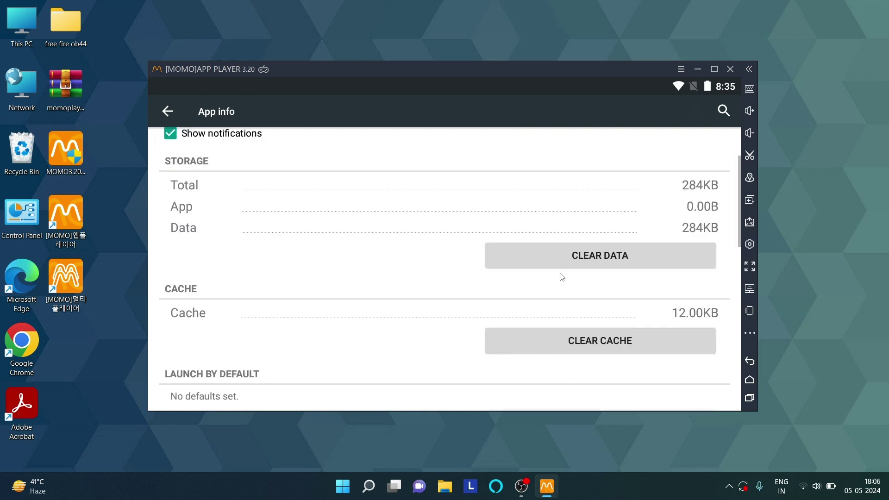
left_click(561, 302)
left_click(563, 289)
scroll(389, 236, "up", 4)
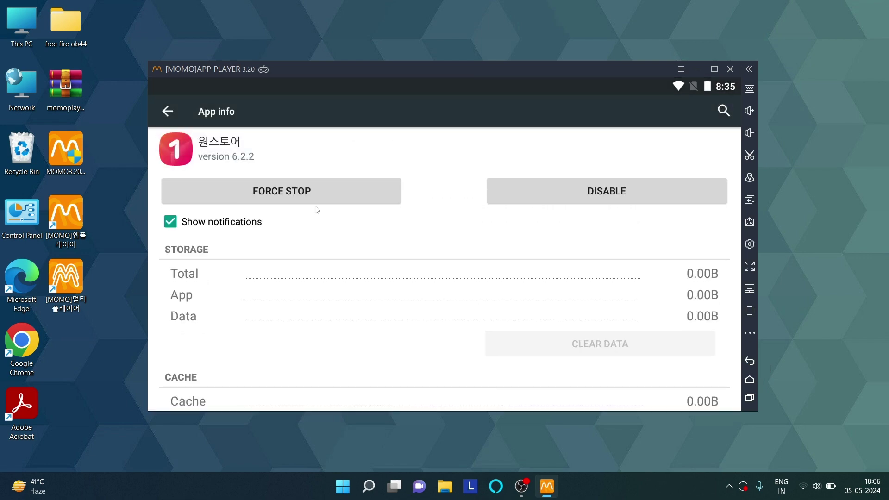
left_click(310, 192)
left_click(564, 284)
left_click(586, 199)
left_click(560, 289)
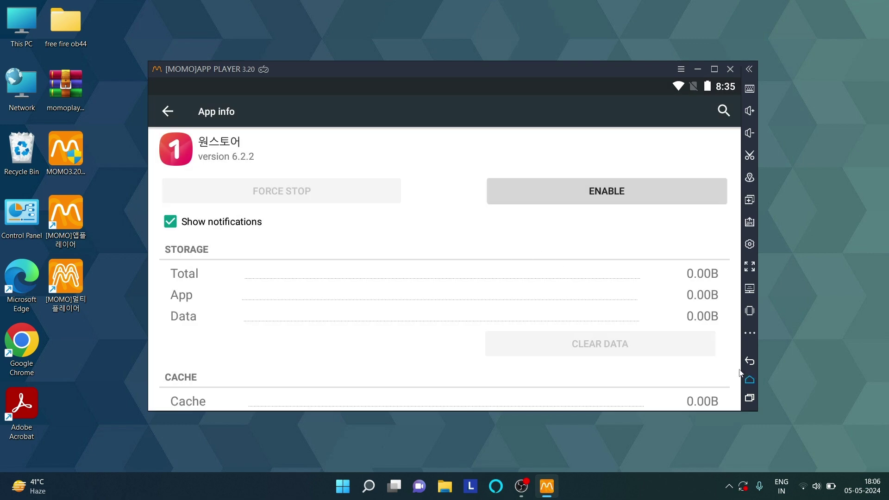
key("Escape")
- Clear data, force stop and disable Google Play Store, then return home
scroll(420, 306, "up", 6)
scroll(395, 297, "up", 15)
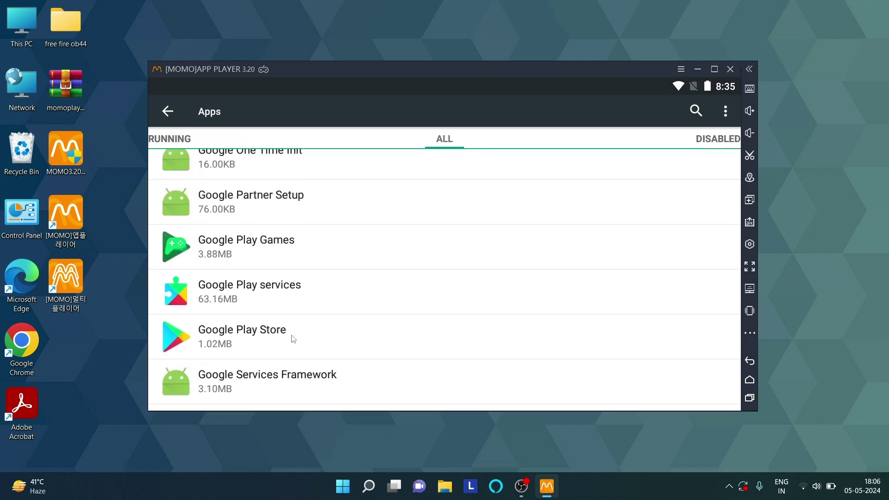
left_click(293, 338)
scroll(398, 299, "down", 2)
left_click(568, 266)
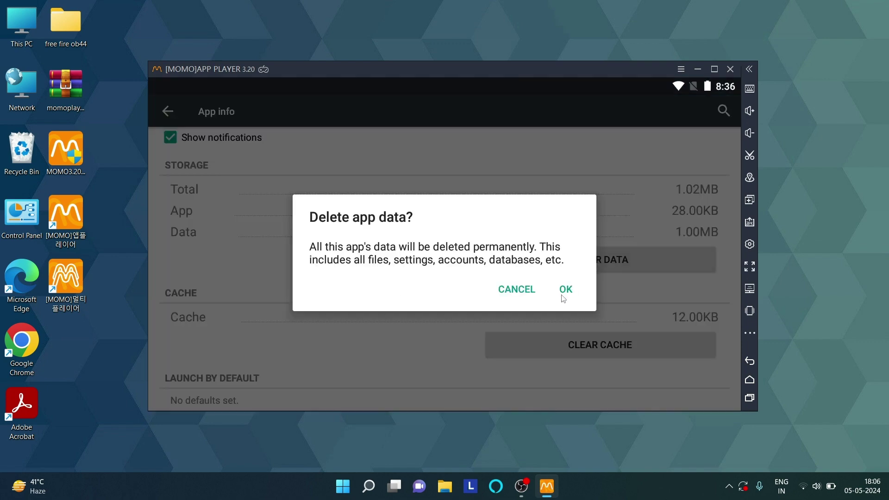
left_click(565, 288)
scroll(397, 360, "up", 2)
left_click(565, 287)
left_click(570, 192)
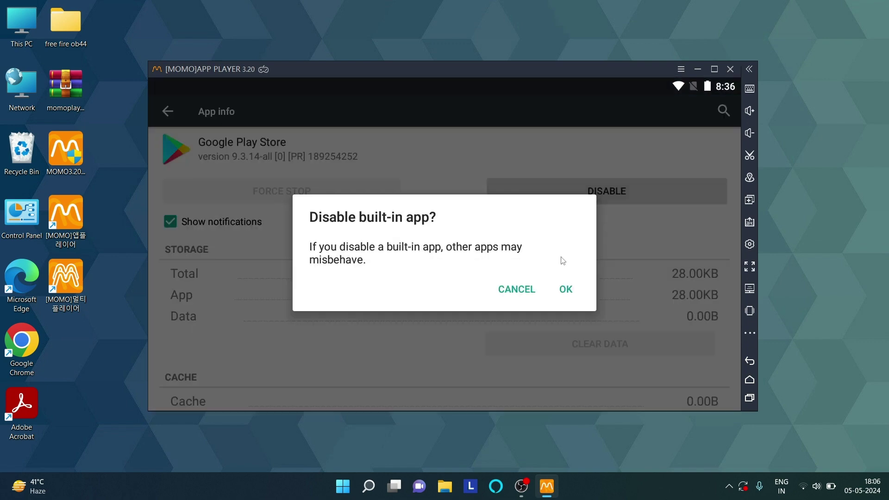
left_click(565, 290)
left_click(750, 361)
left_click(750, 361)
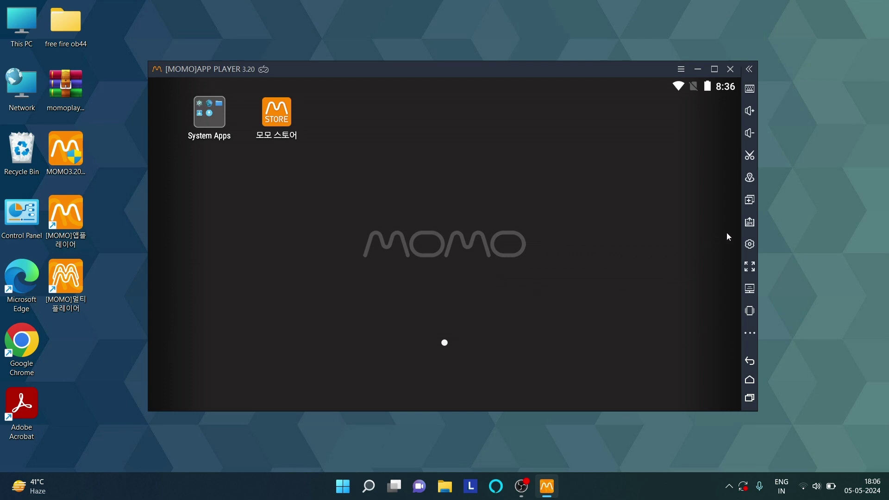
- Install the Free Fire OB44 APK from the Pictures > Free Fire OB44 Apk folder
left_click(751, 224)
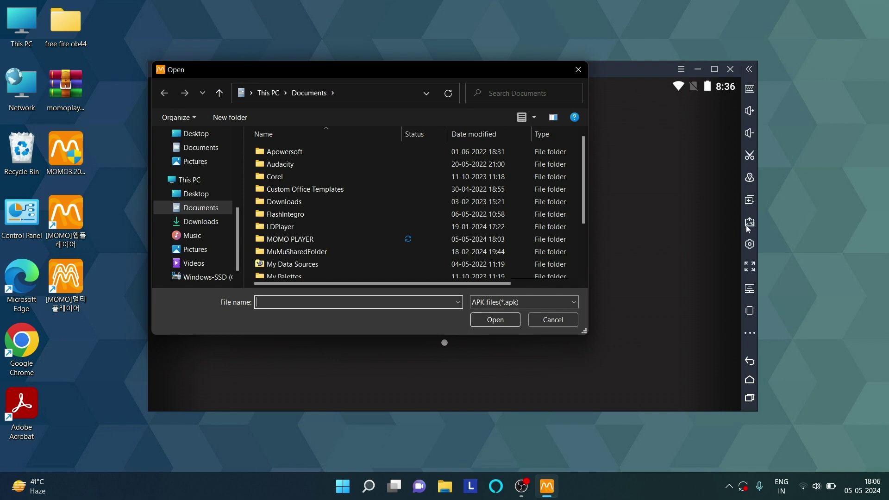
left_click(208, 162)
double_click(304, 227)
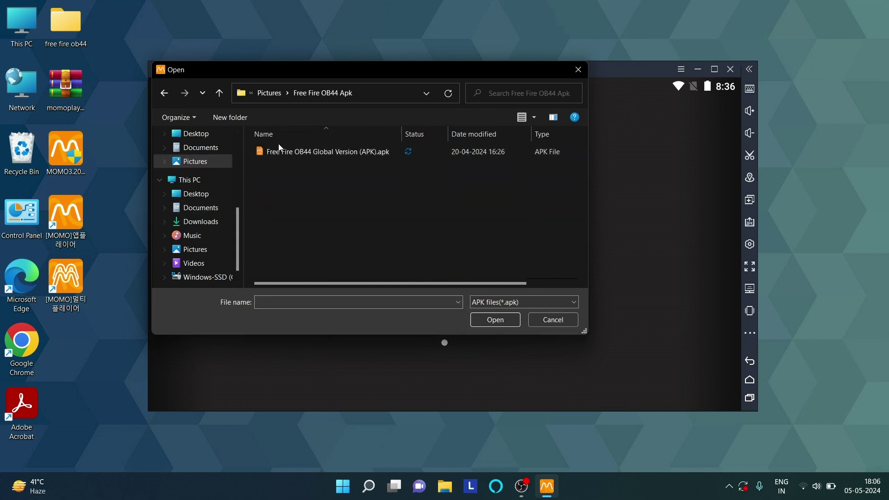
left_click(345, 155)
left_click(493, 319)
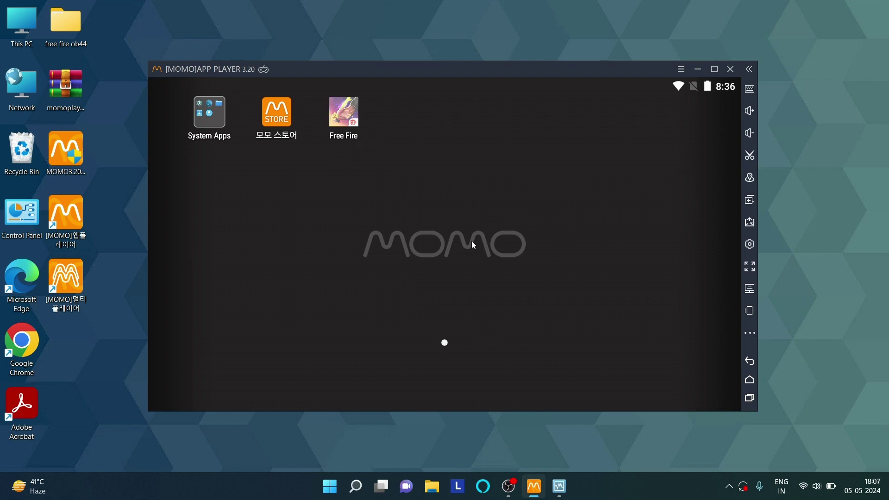
- Set a custom 600×900 resolution in the emulator settings
left_click(684, 70)
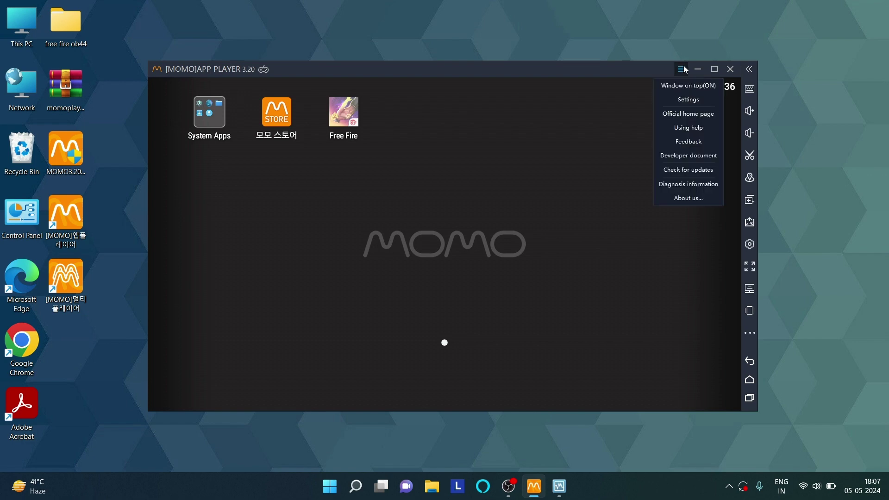
left_click(705, 106)
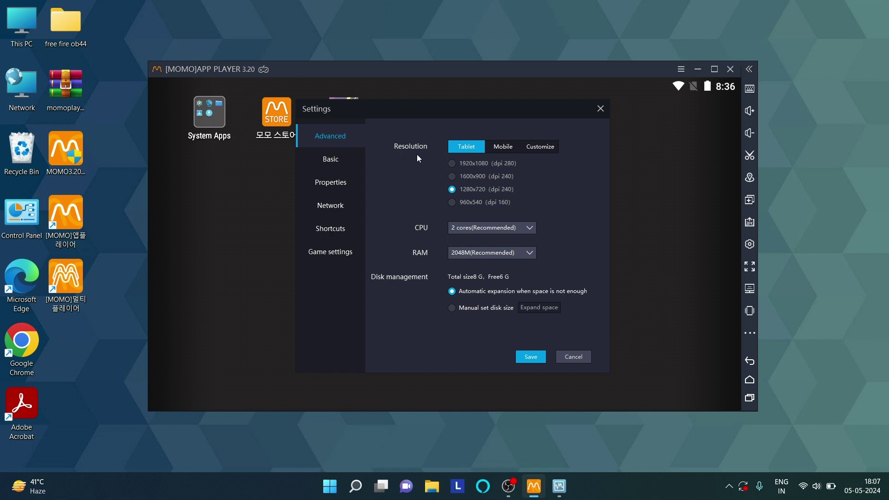
left_click(540, 147)
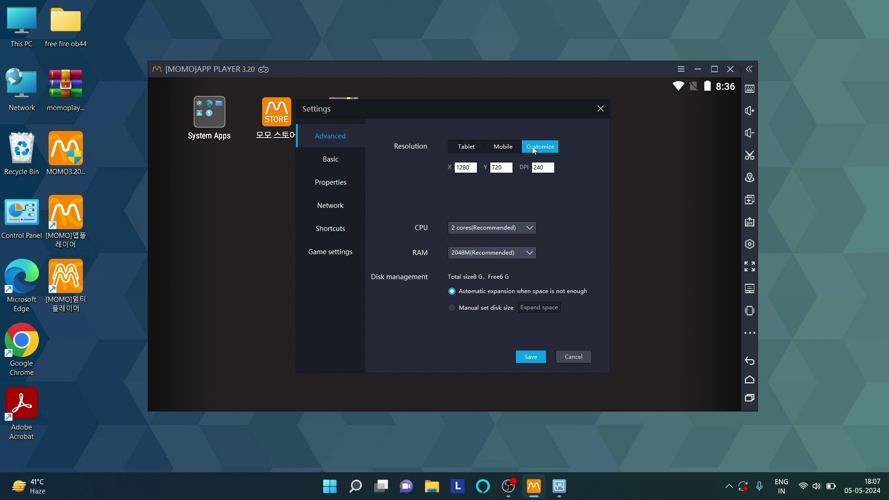
left_click_drag(472, 168, 437, 167)
type("600")
left_click_drag(515, 169, 479, 163)
type("900")
- Give the emulator 1 CPU core and 2048M of RAM
left_click(484, 231)
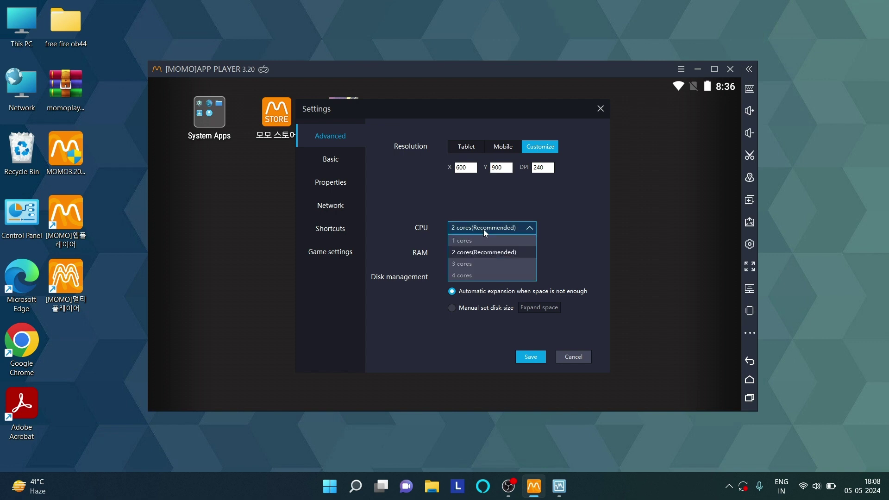
left_click(461, 242)
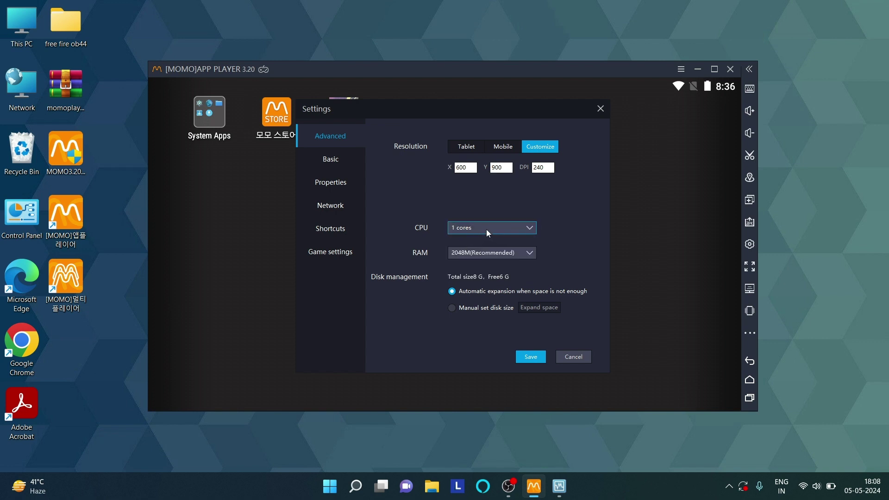
left_click(482, 253)
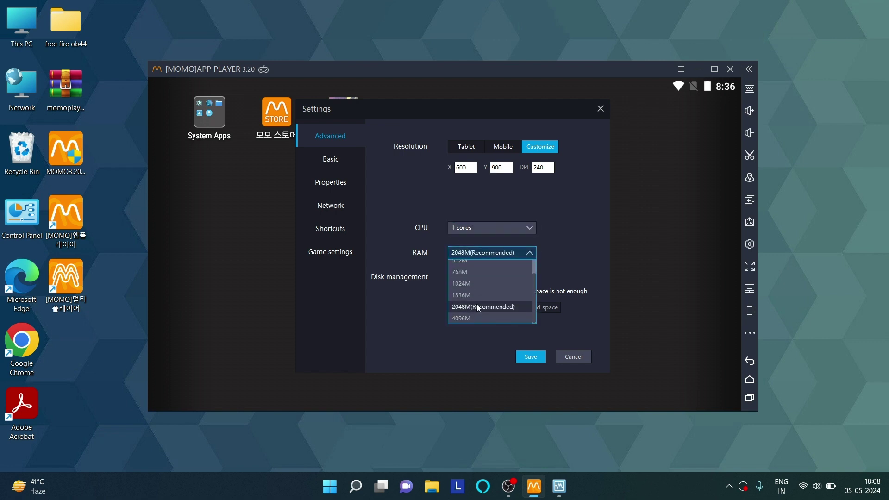
left_click(474, 307)
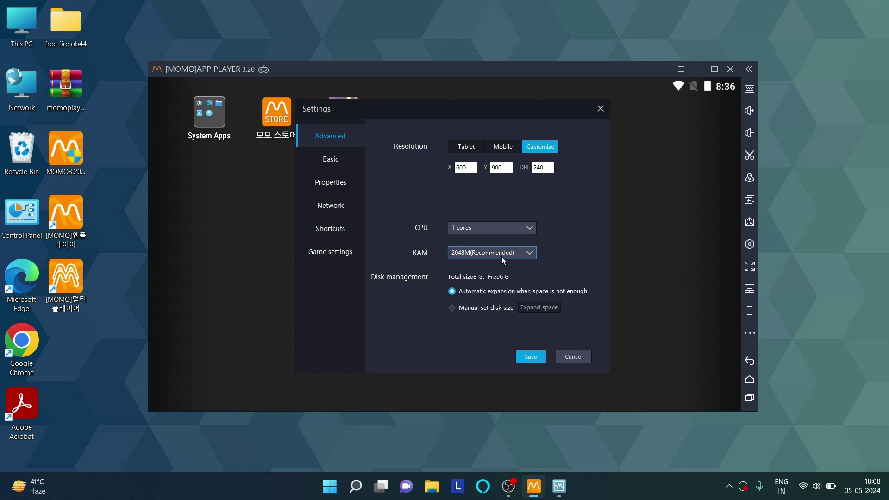
- Look through the other settings pages, then save the emulator settings
left_click(332, 159)
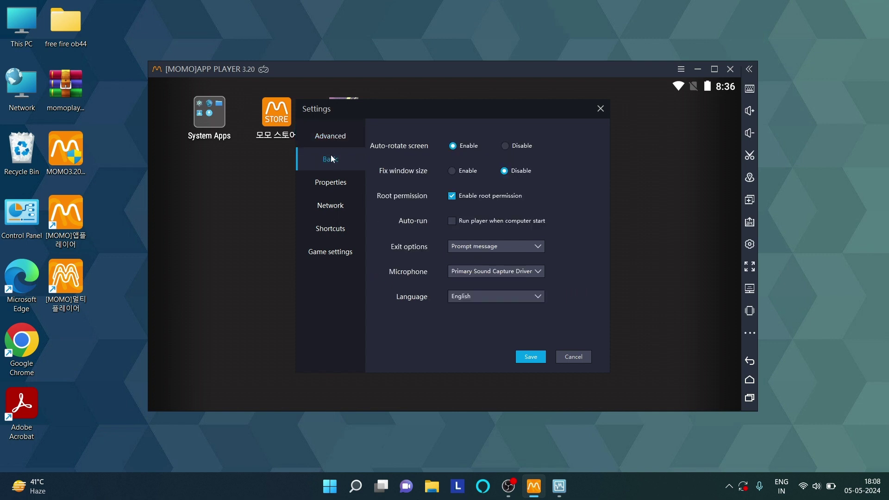
left_click(328, 183)
left_click(327, 204)
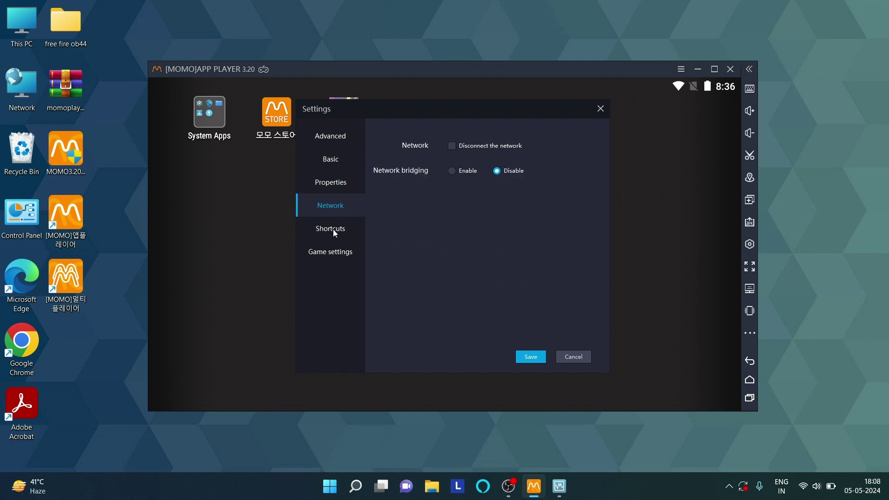
left_click(337, 229)
left_click(330, 251)
left_click(530, 360)
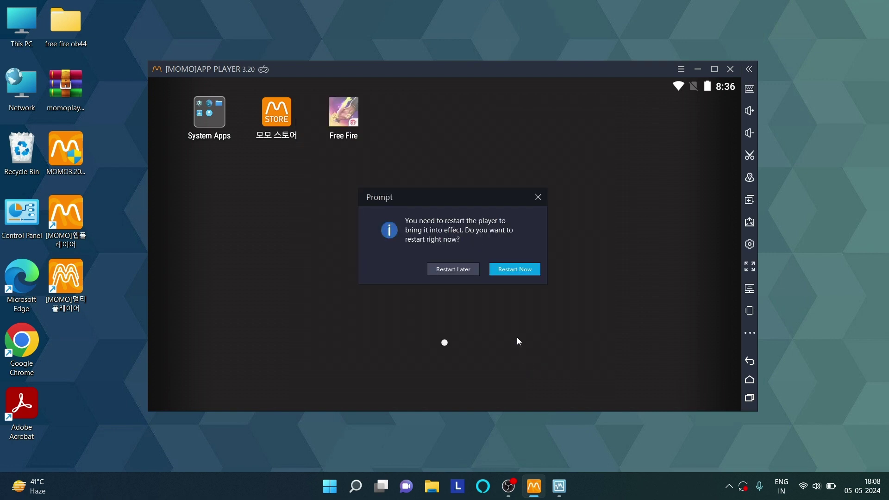
- Restart the player, enlarge its window, close the notice, and launch Free Fire
left_click(512, 274)
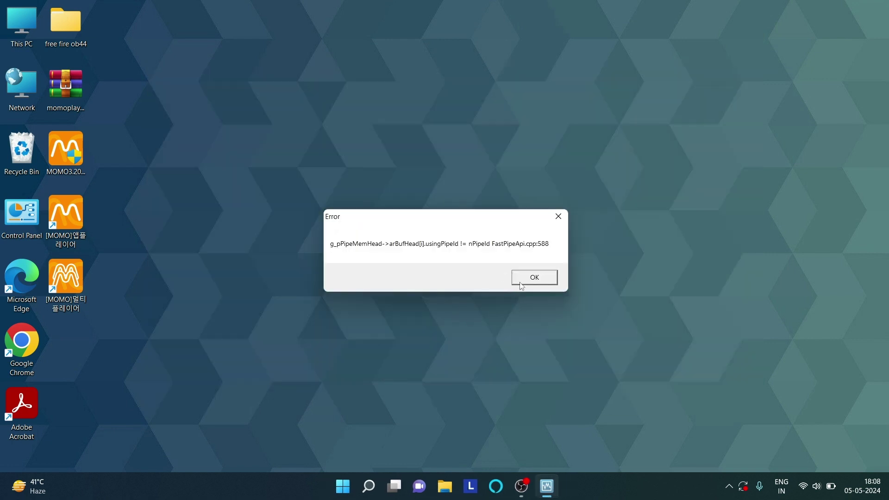
left_click(561, 215)
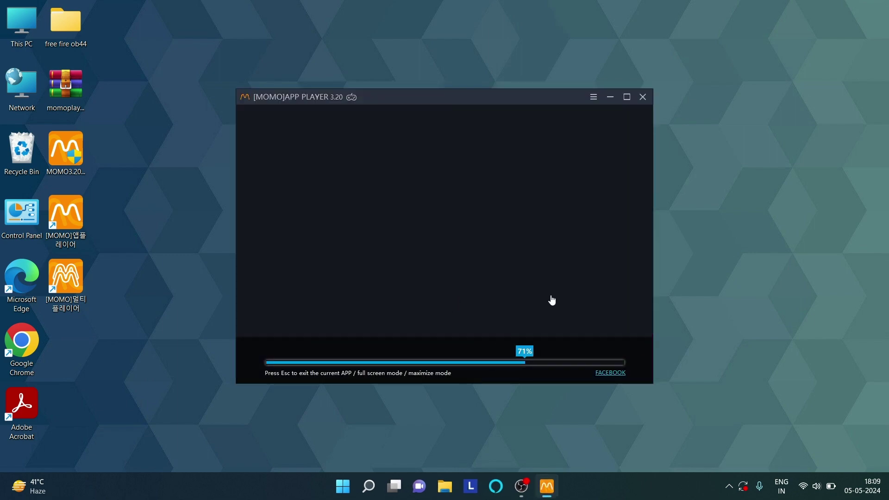
left_click_drag(669, 383, 759, 440)
left_click_drag(530, 87, 476, 66)
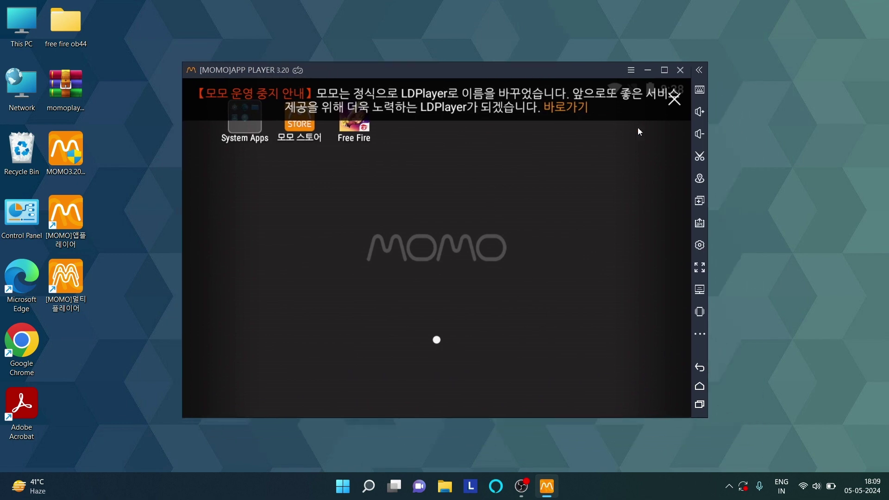
left_click(675, 99)
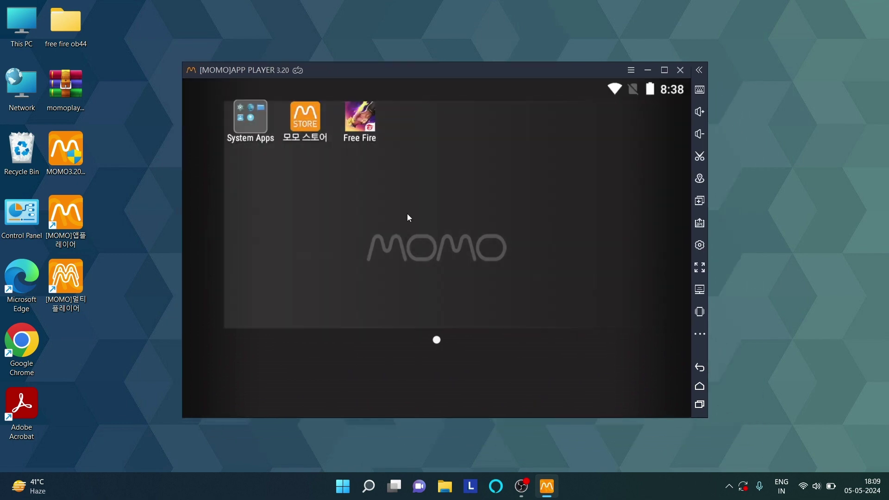
left_click(355, 124)
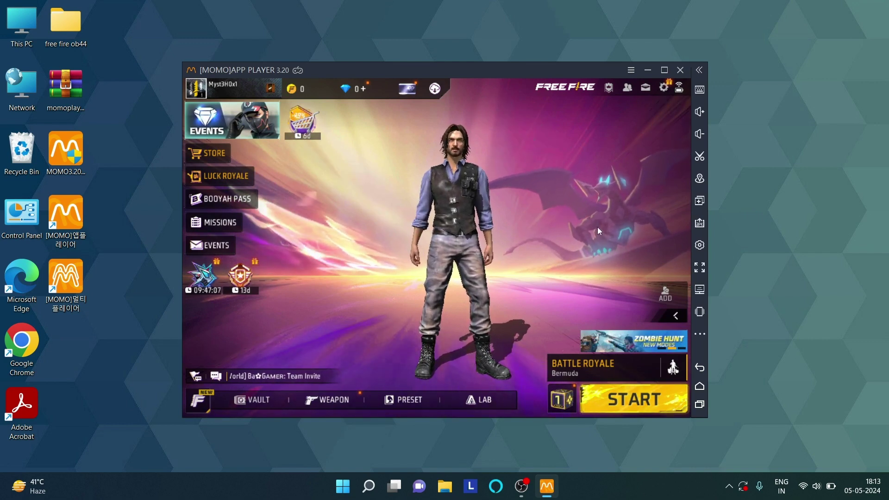
- Set Free Fire's Custom HUD to Preset 1 under Controls, then begin keyboard mapping
left_click(663, 88)
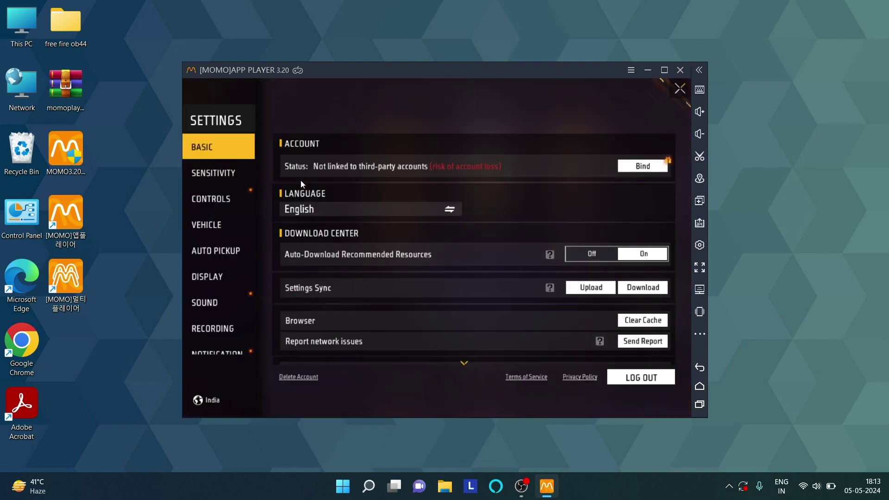
left_click(228, 199)
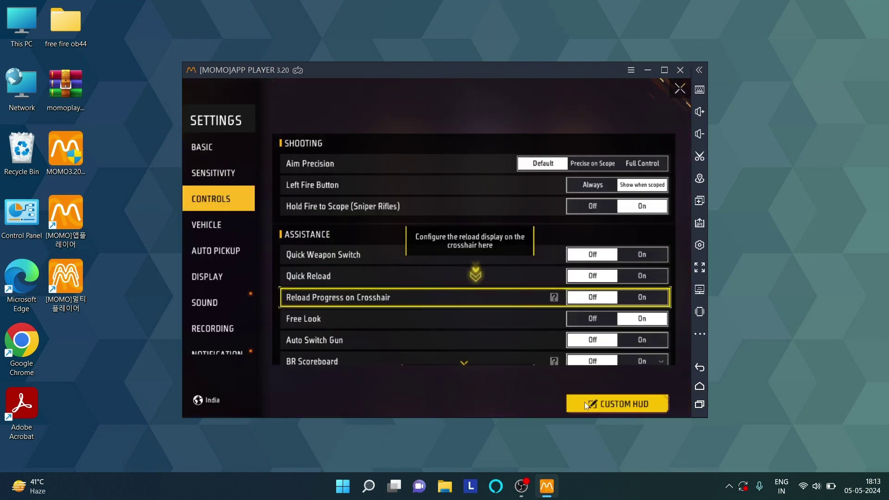
left_click(579, 401)
left_click(381, 121)
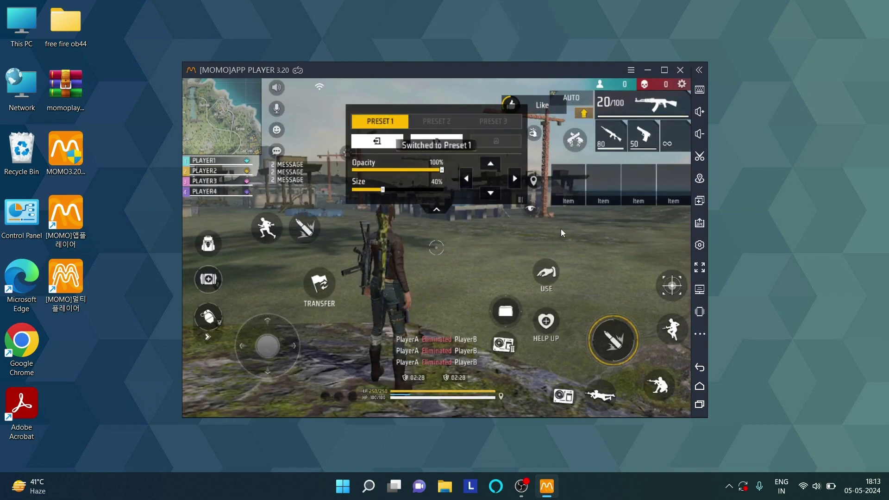
left_click(699, 92)
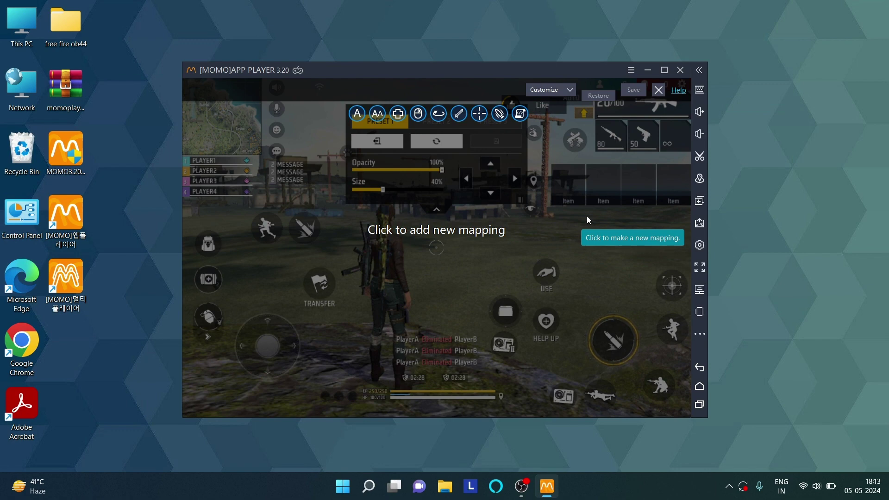
- Place a WASD movement control over the joystick and a crosshair aim control bound to Ctrl
left_click(398, 113)
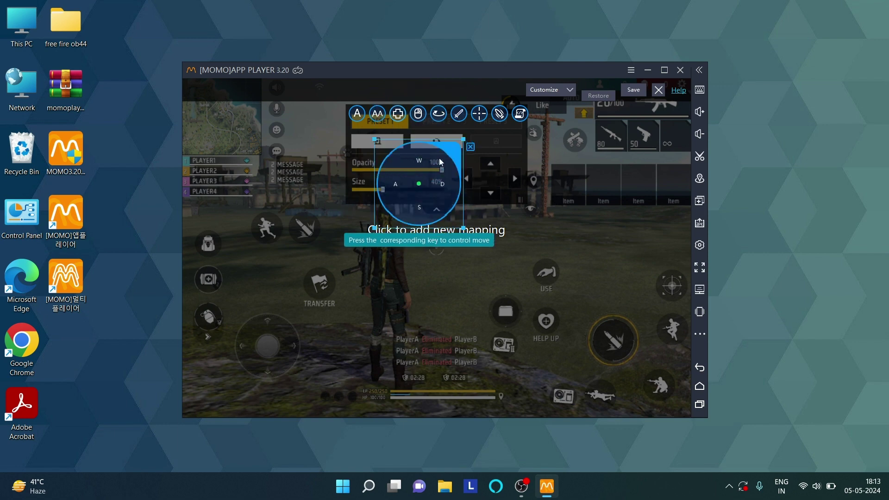
left_click_drag(439, 161, 287, 316)
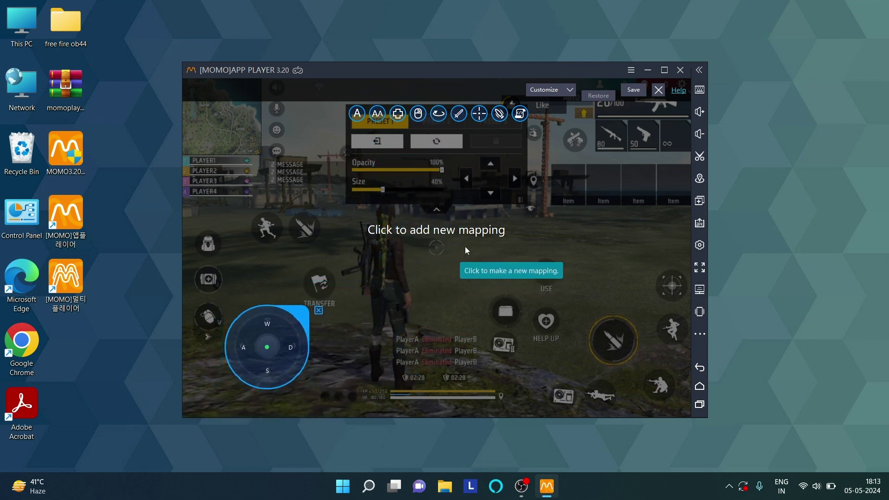
left_click_drag(481, 116, 585, 264)
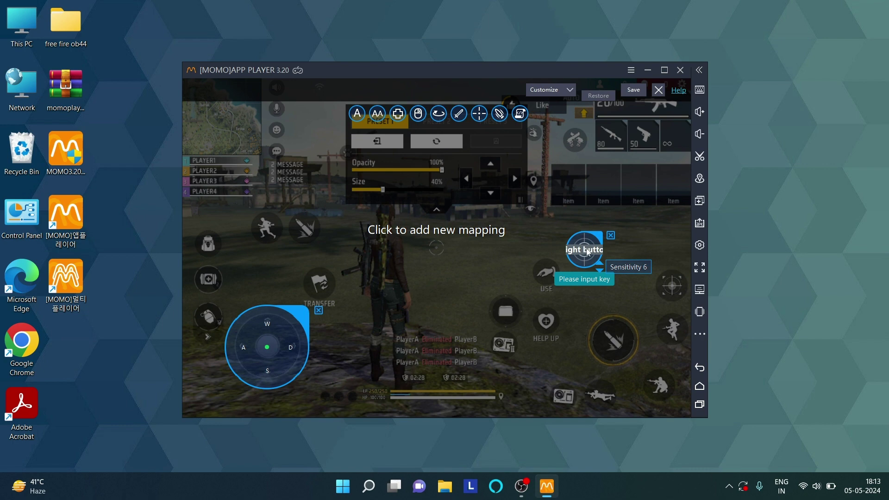
key("ctrl")
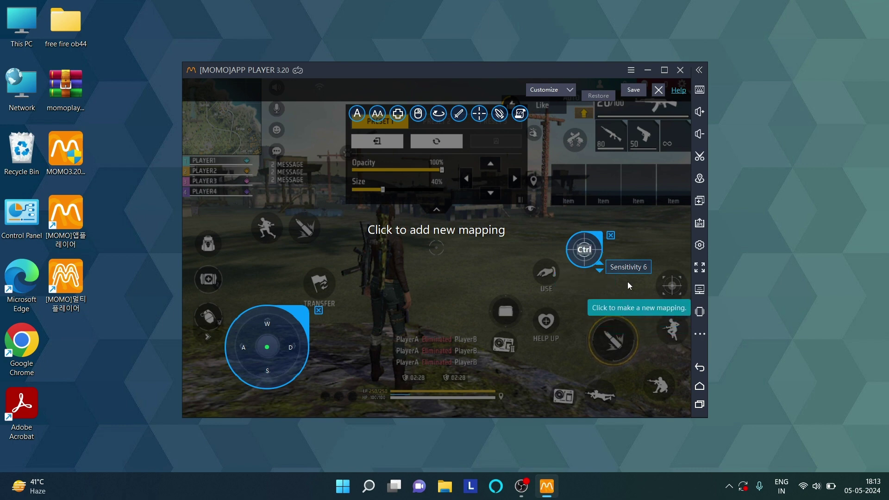
- Add a shoot control on the game's fire button and save the key mapping
left_click(498, 113)
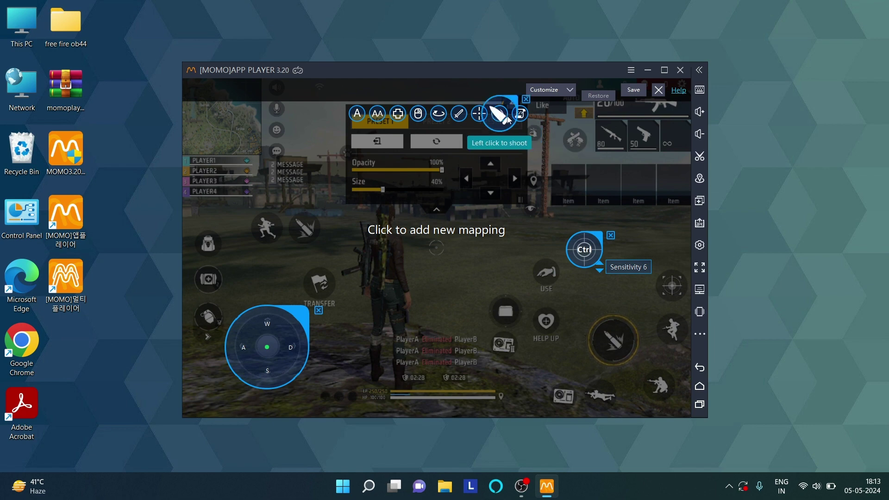
left_click_drag(507, 107, 608, 325)
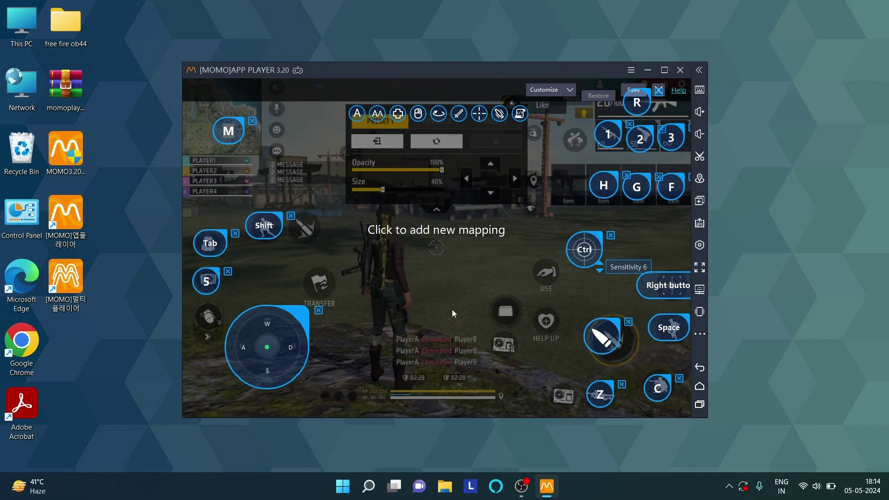
left_click(630, 94)
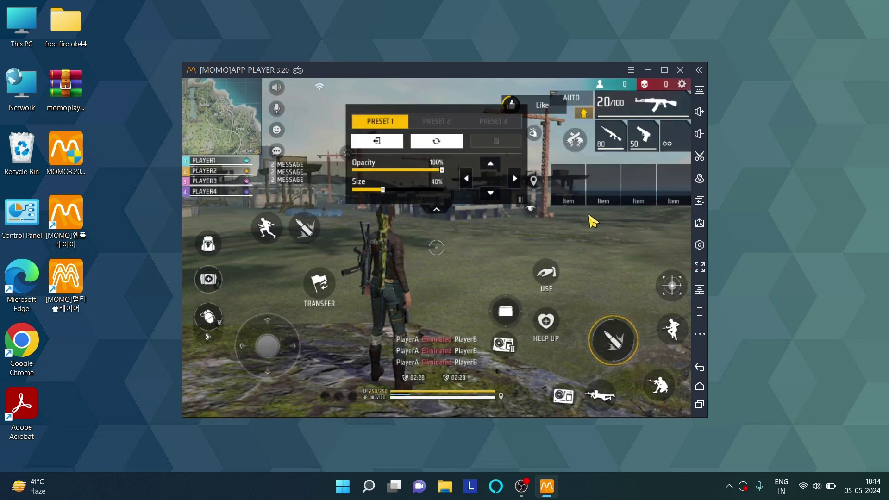
- Return from the HUD editor to the lobby and reopen settings on the Display page
left_click(696, 368)
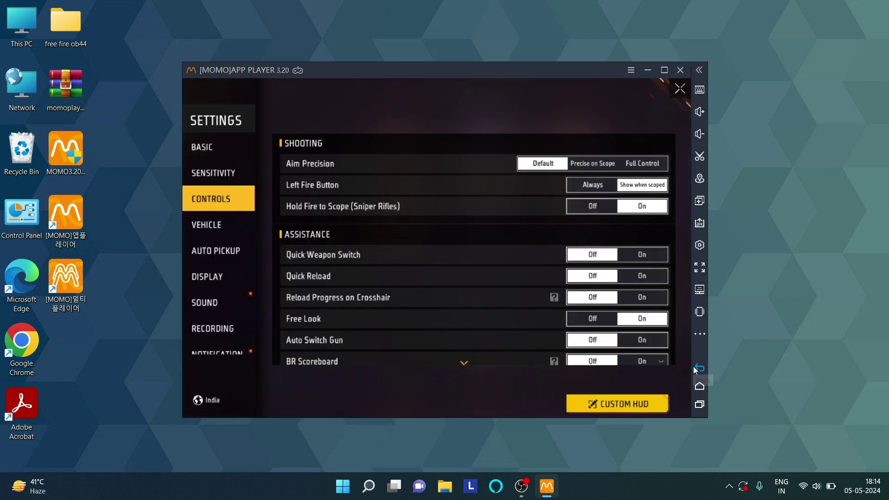
left_click(697, 368)
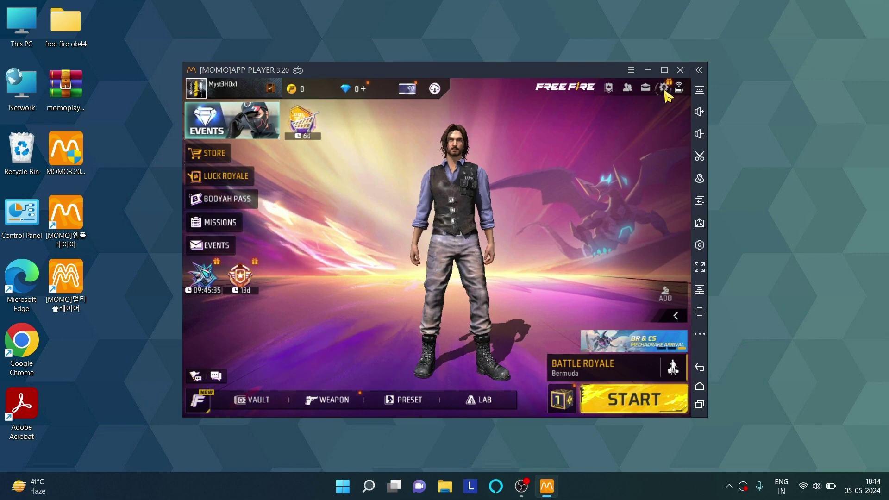
key("Escape")
left_click(217, 280)
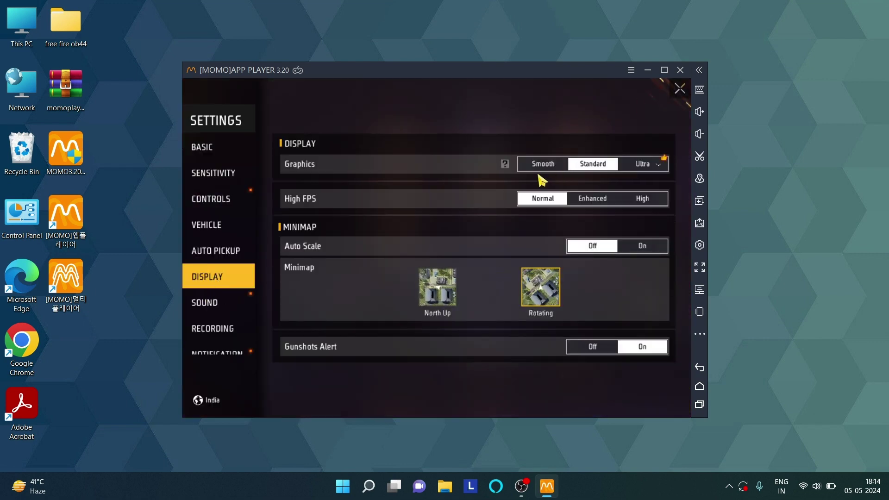